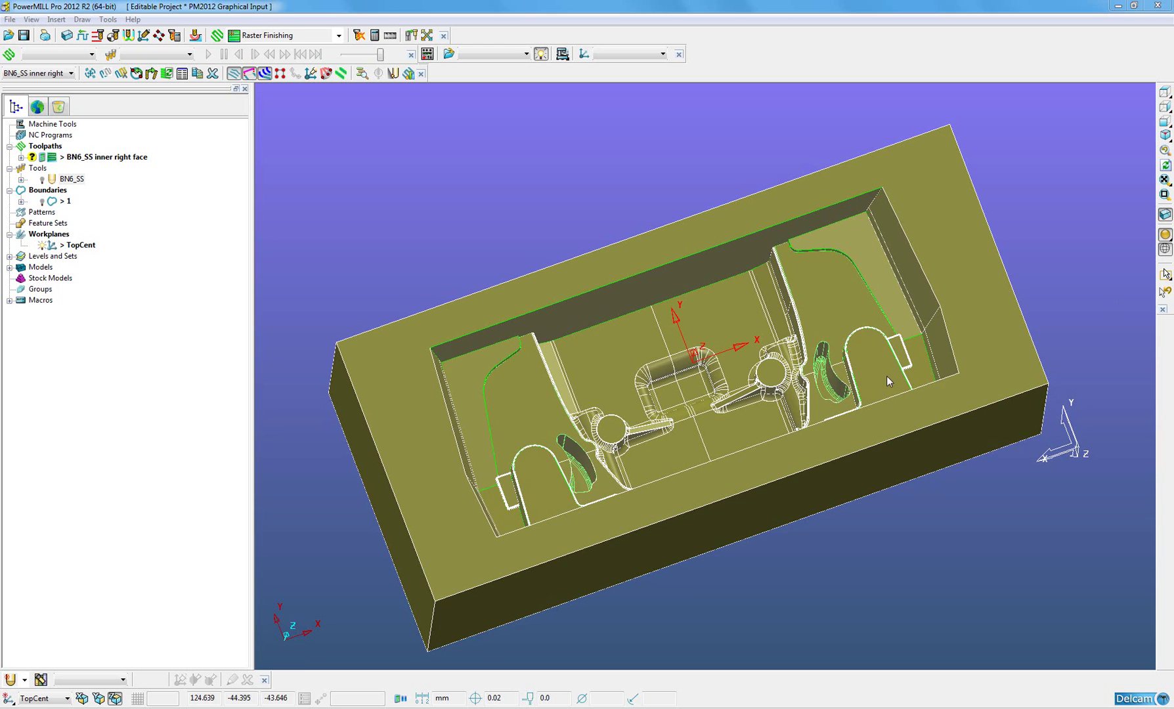
# Zoom into the right pocket and create ball-nosed tool 1 with a 6.0 diameter and 30.0 length
pyautogui.scroll(5, 886, 375)
pyautogui.moveTo(798, 377)
pyautogui.mouseDown(button='middle')
pyautogui.moveTo(812, 382)
pyautogui.moveTo(793, 386)
pyautogui.mouseUp(button='middle')
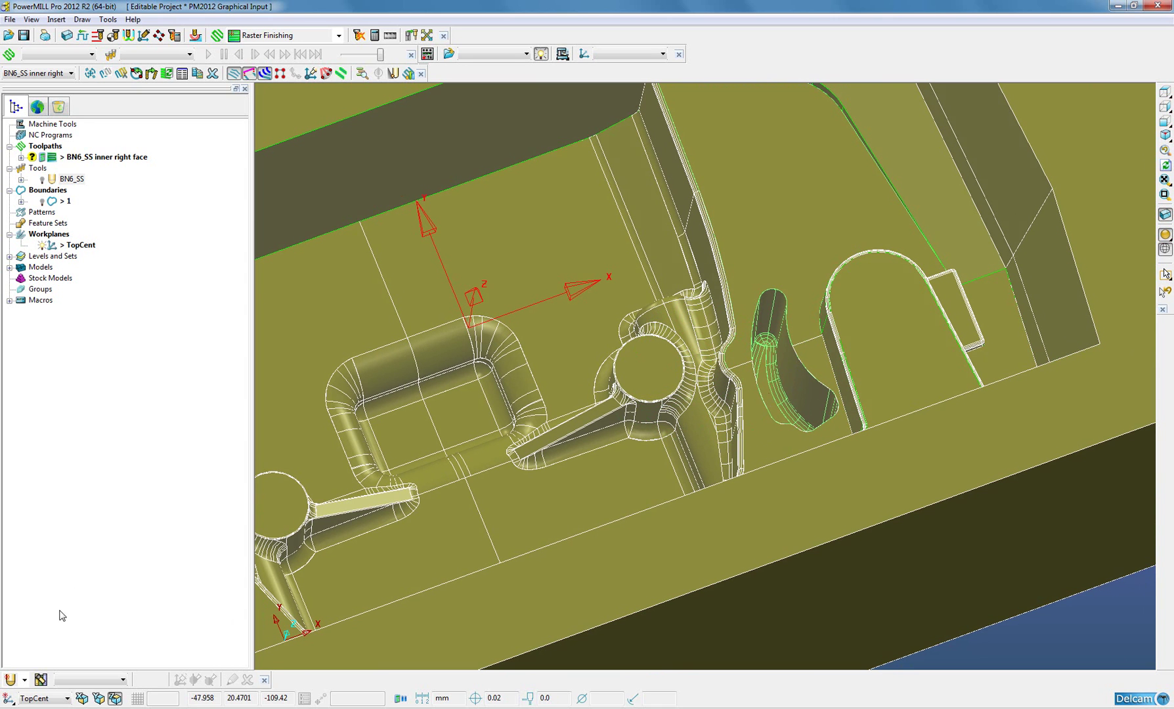
pyautogui.click(12, 681)
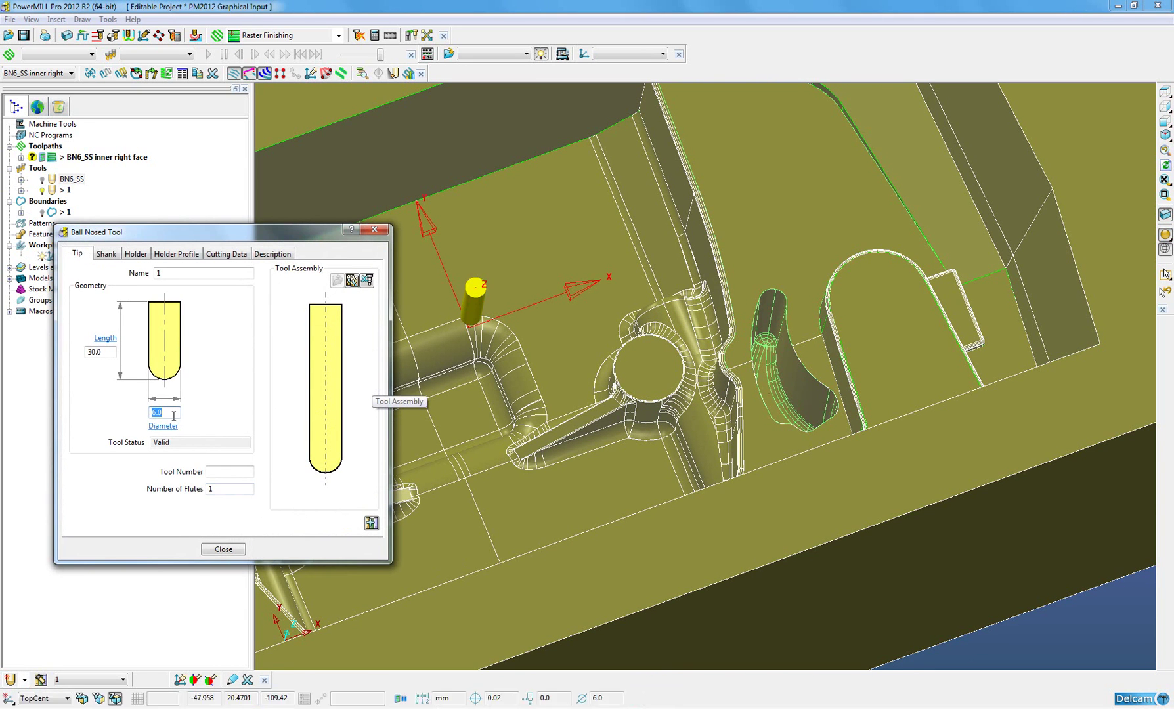
pyautogui.write('6')
pyautogui.click(784, 410)
pyautogui.scroll(3, 784, 409)
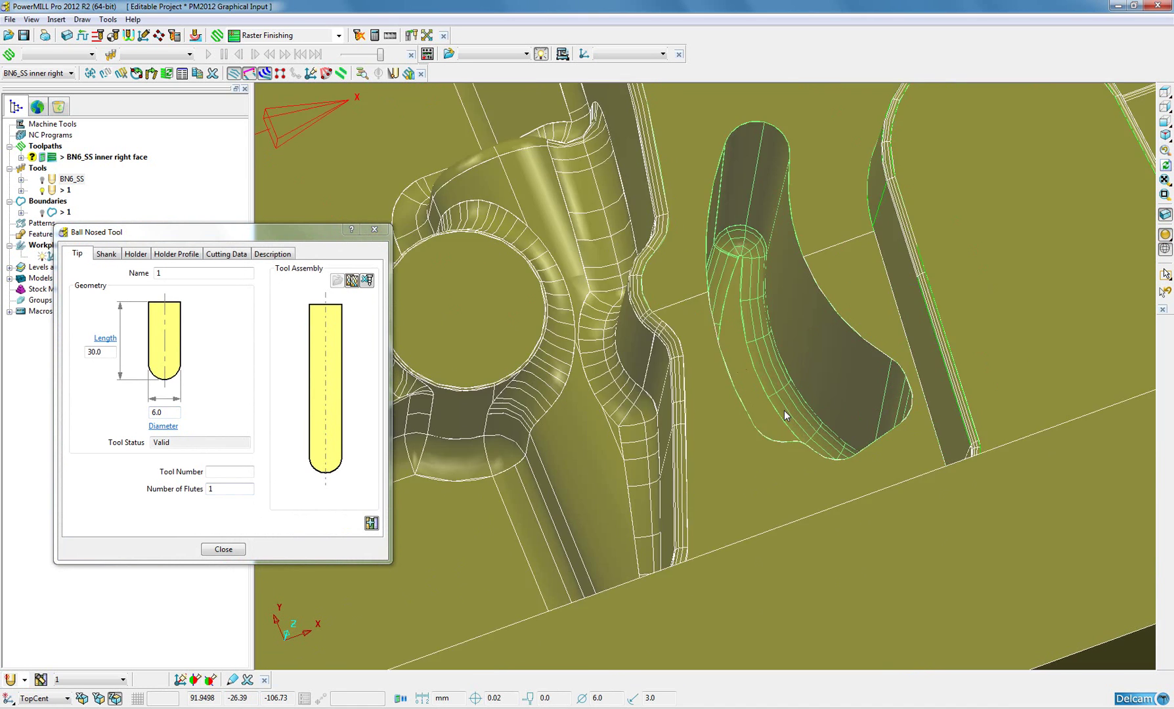
pyautogui.scroll(2, 785, 408)
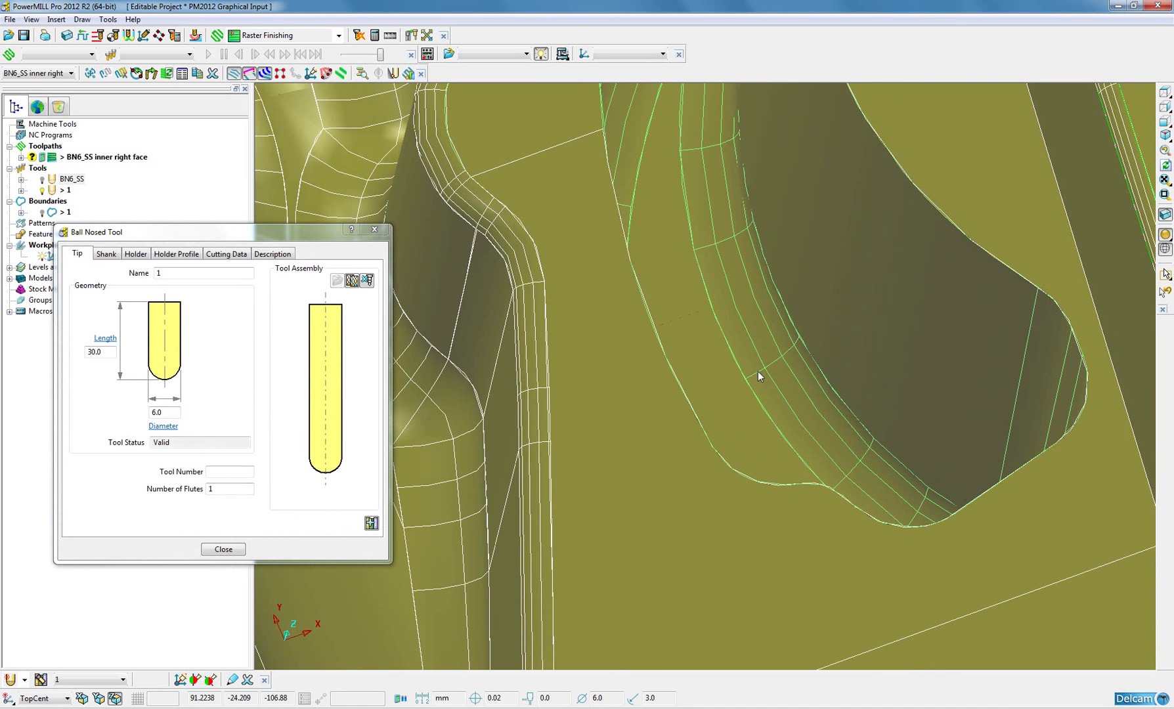
pyautogui.scroll(-2, 782, 419)
pyautogui.scroll(3, 775, 414)
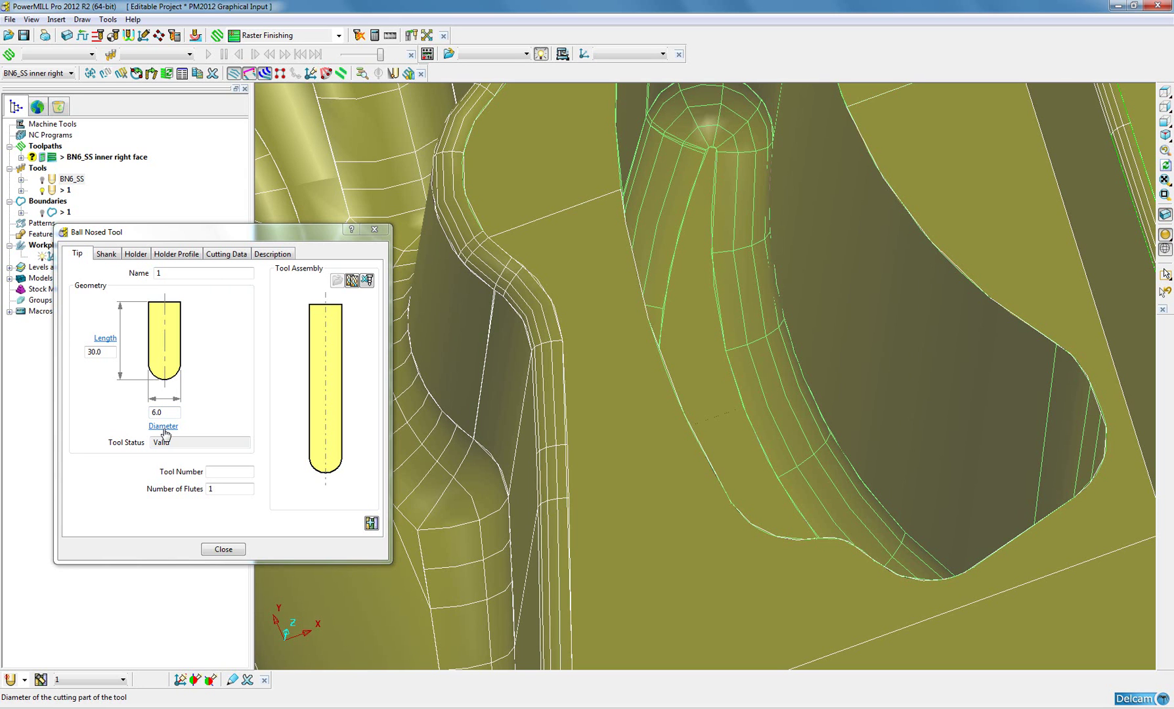
# Measure the pocket fillet's diameter from three points (6.00009) and trim the value to 6.0
pyautogui.click(165, 428)
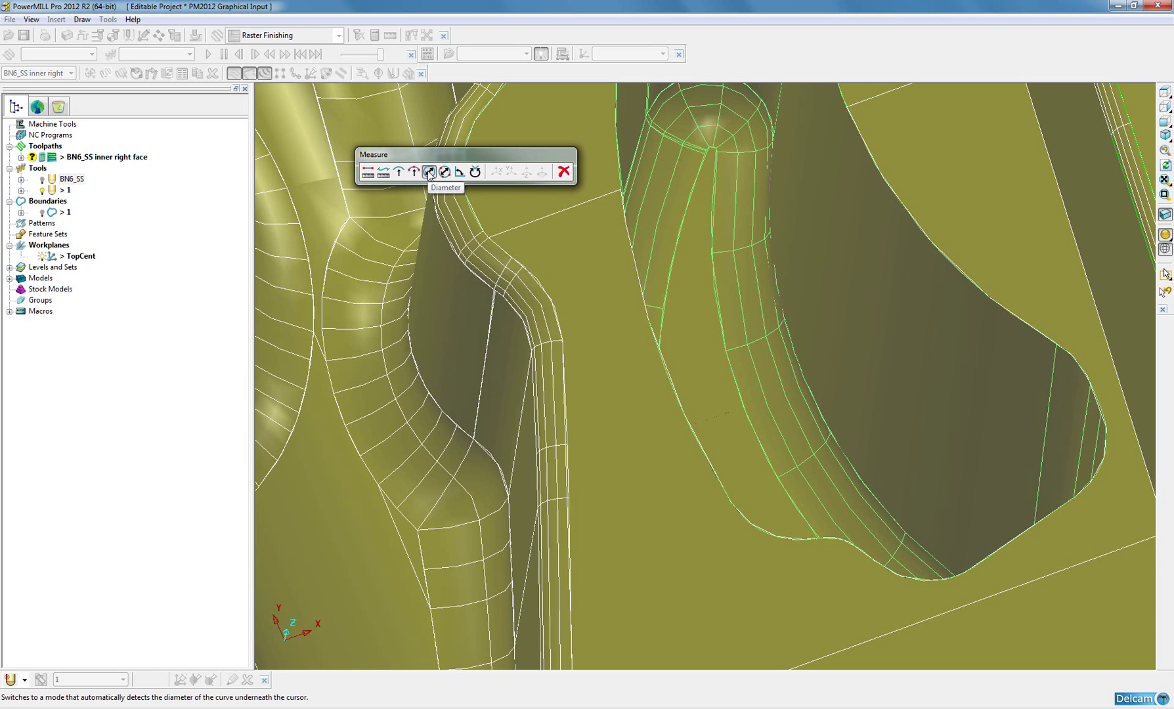
pyautogui.click(429, 173)
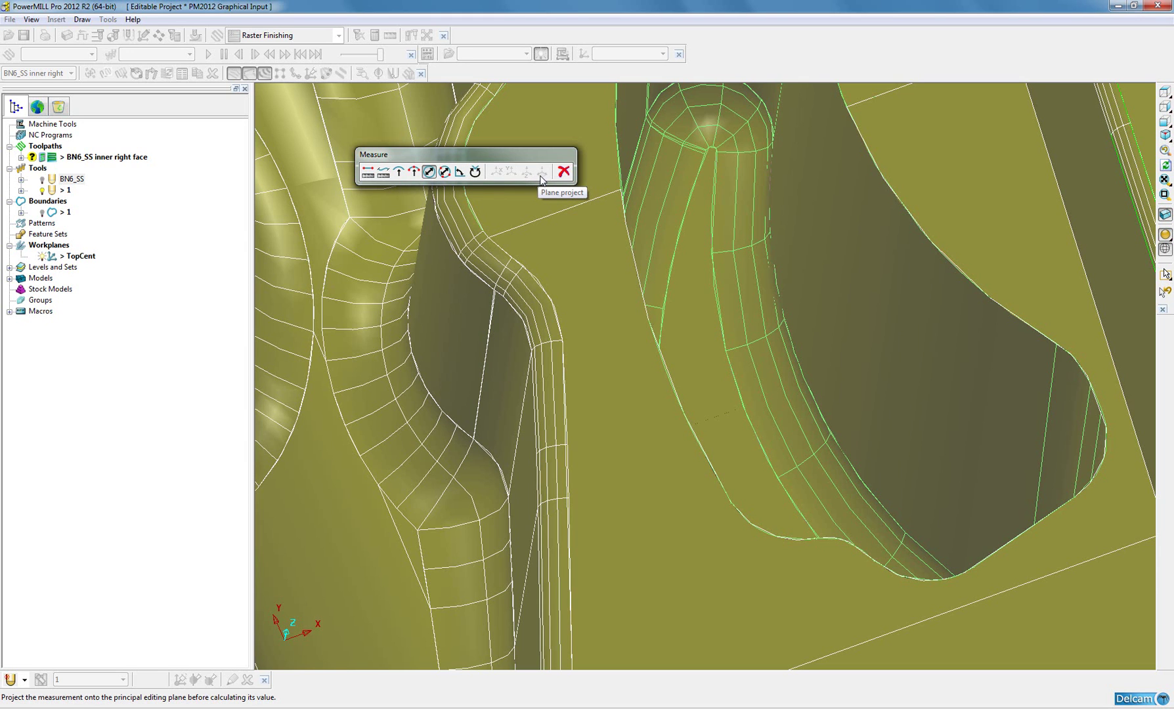
pyautogui.click(445, 172)
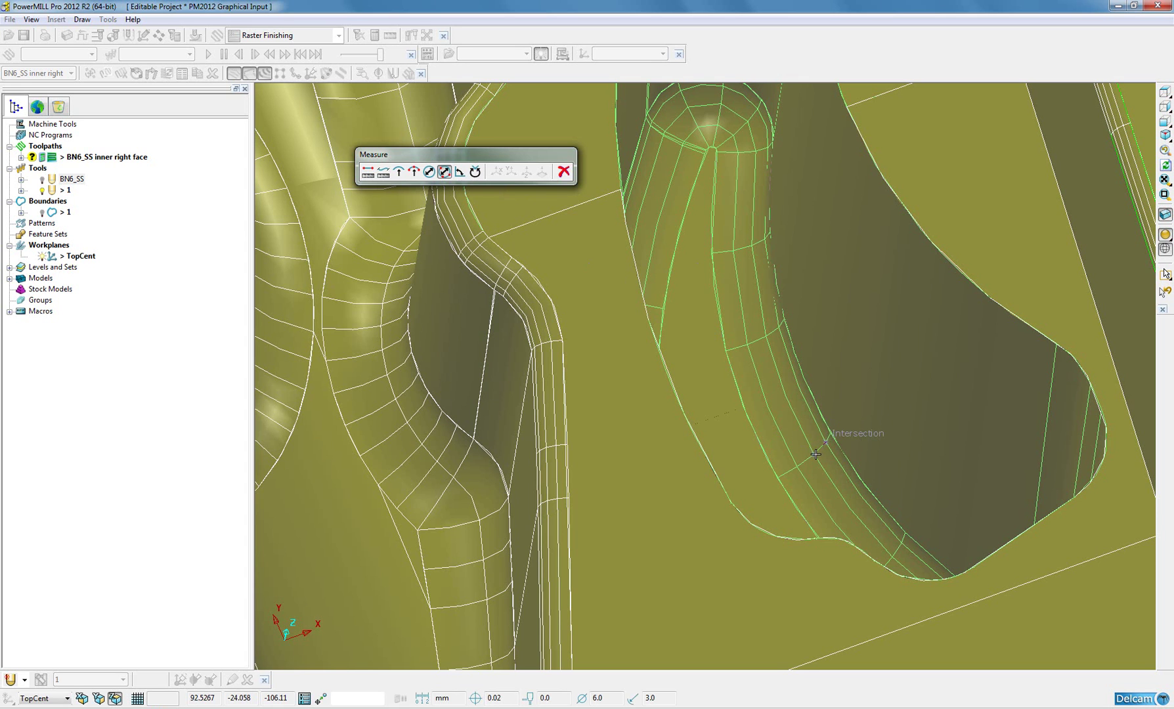
pyautogui.click(815, 454)
pyautogui.click(797, 466)
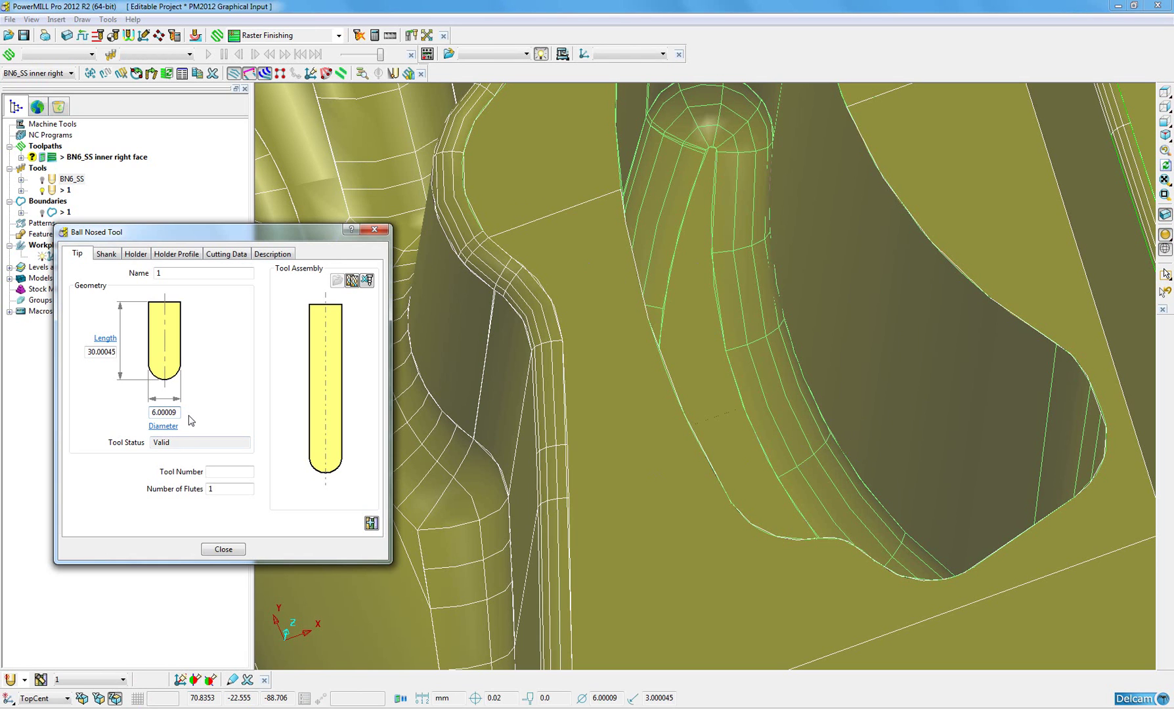
pyautogui.press('BackSpace')
pyautogui.press('BackSpace')
pyautogui.press('BackSpace')
# Measure the pocket depth as a Z component and set tool length to 62.36871
pyautogui.click(107, 340)
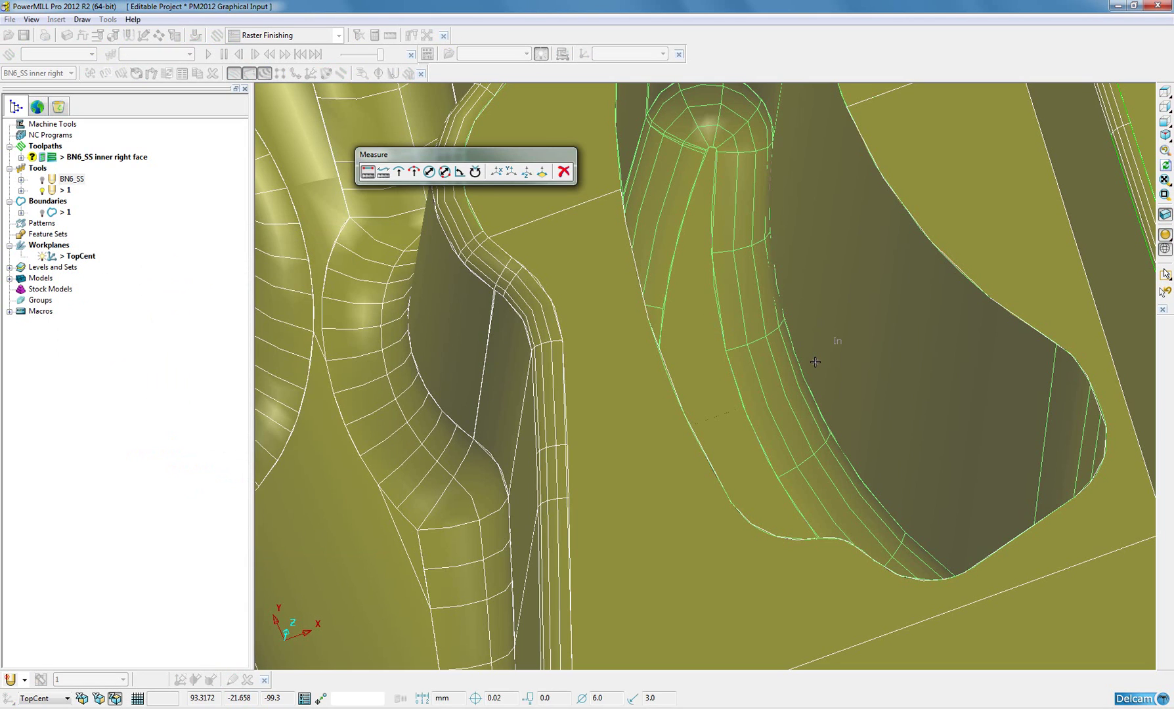
pyautogui.scroll(-5, 815, 362)
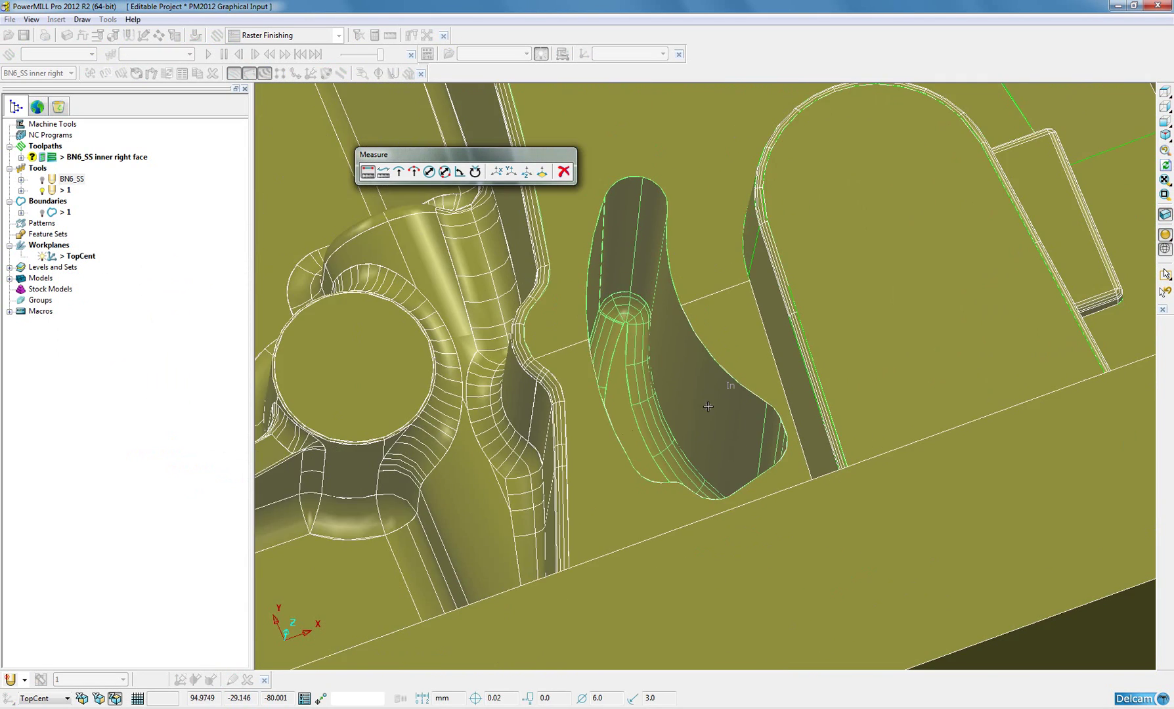
pyautogui.moveTo(707, 406); pyautogui.dragTo(706, 365, button='middle')
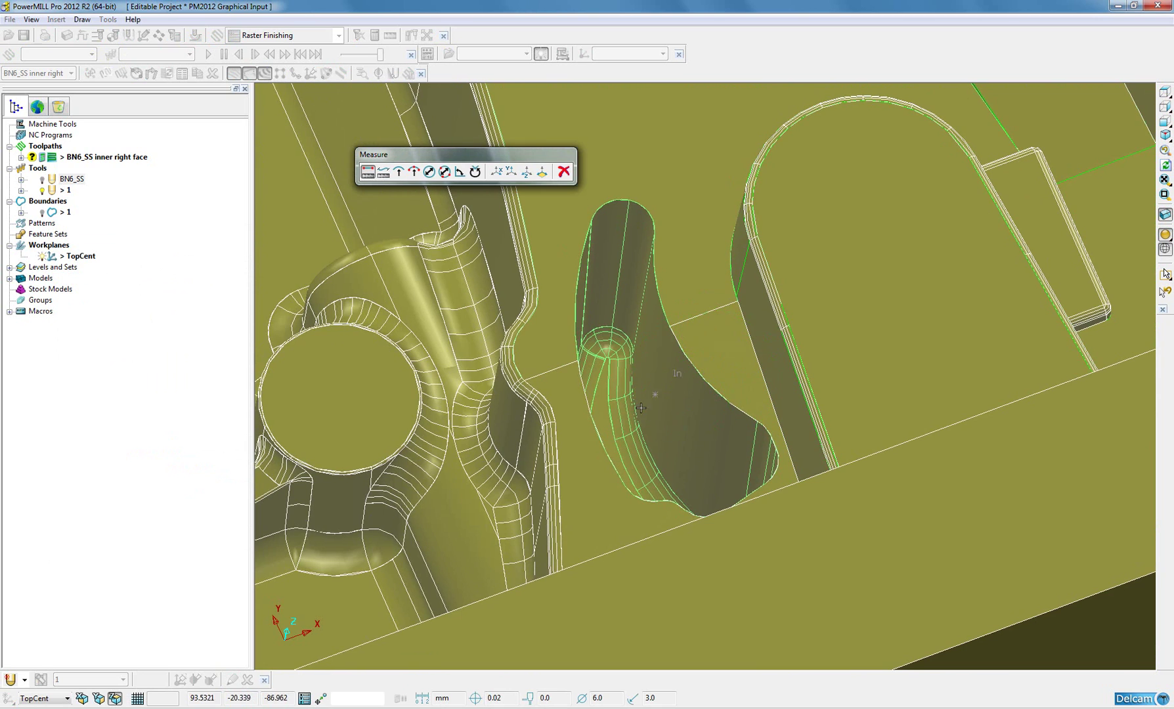
pyautogui.moveTo(698, 421); pyautogui.dragTo(704, 348, button='middle')
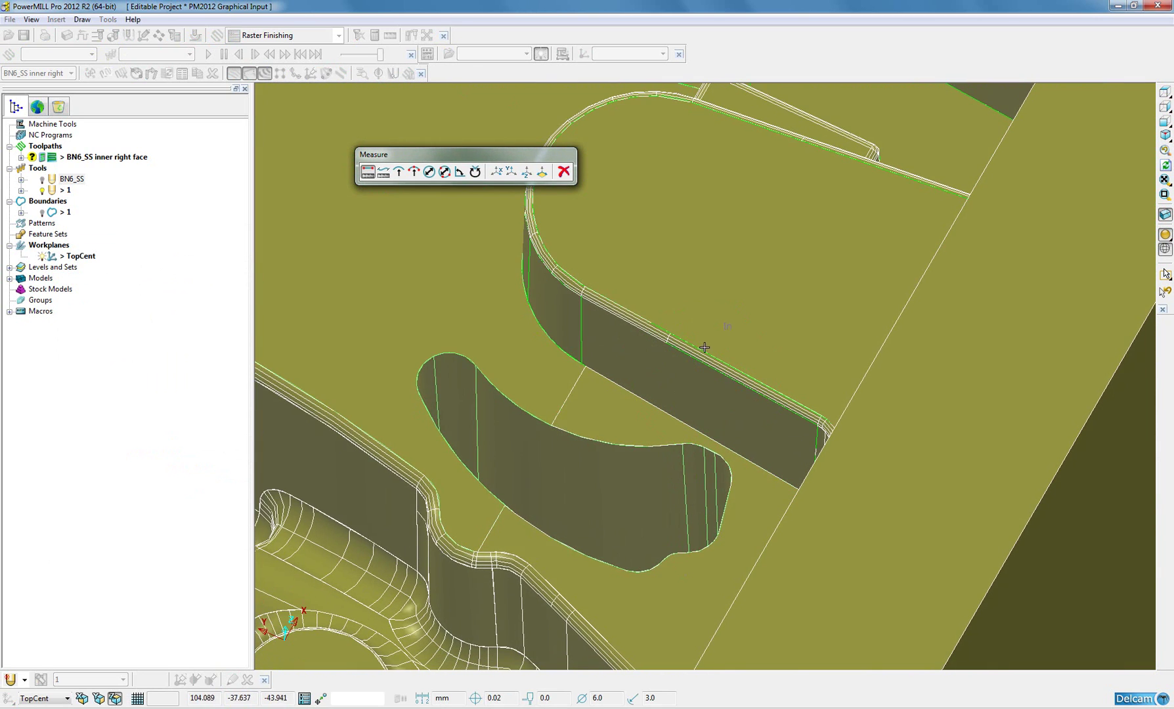
pyautogui.click(527, 172)
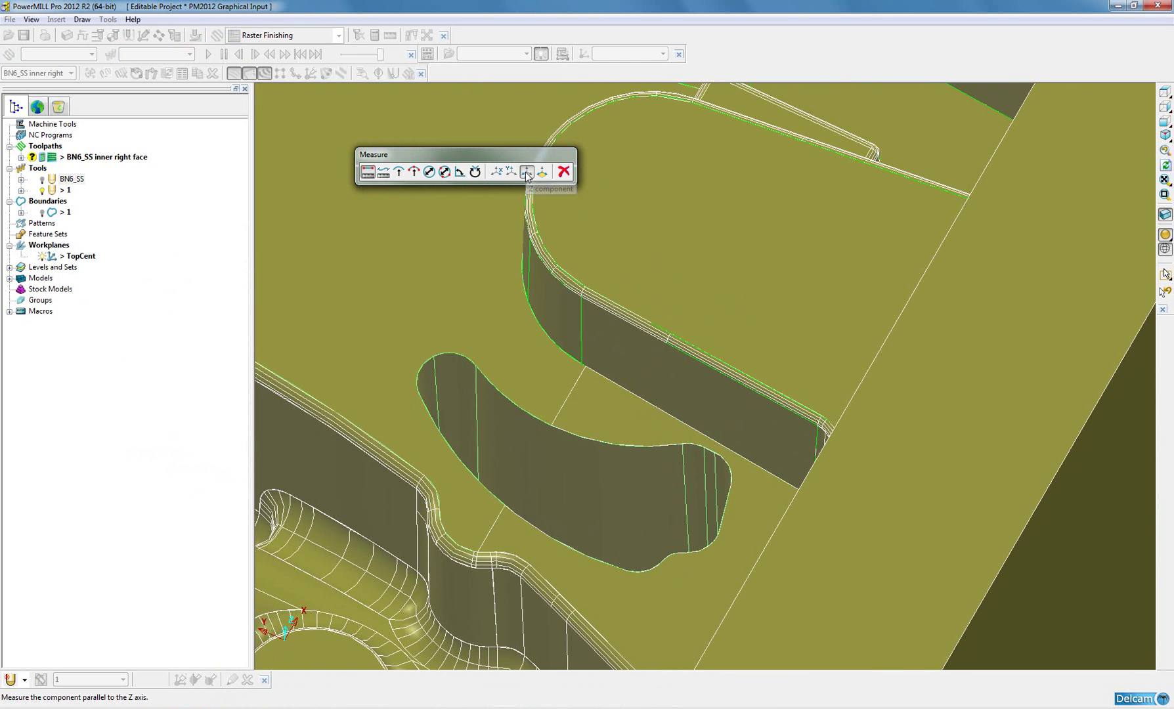
pyautogui.click(673, 281)
pyautogui.moveTo(705, 411)
pyautogui.mouseDown(button='middle')
pyautogui.moveTo(698, 423)
pyautogui.moveTo(704, 411)
pyautogui.mouseUp(button='middle')
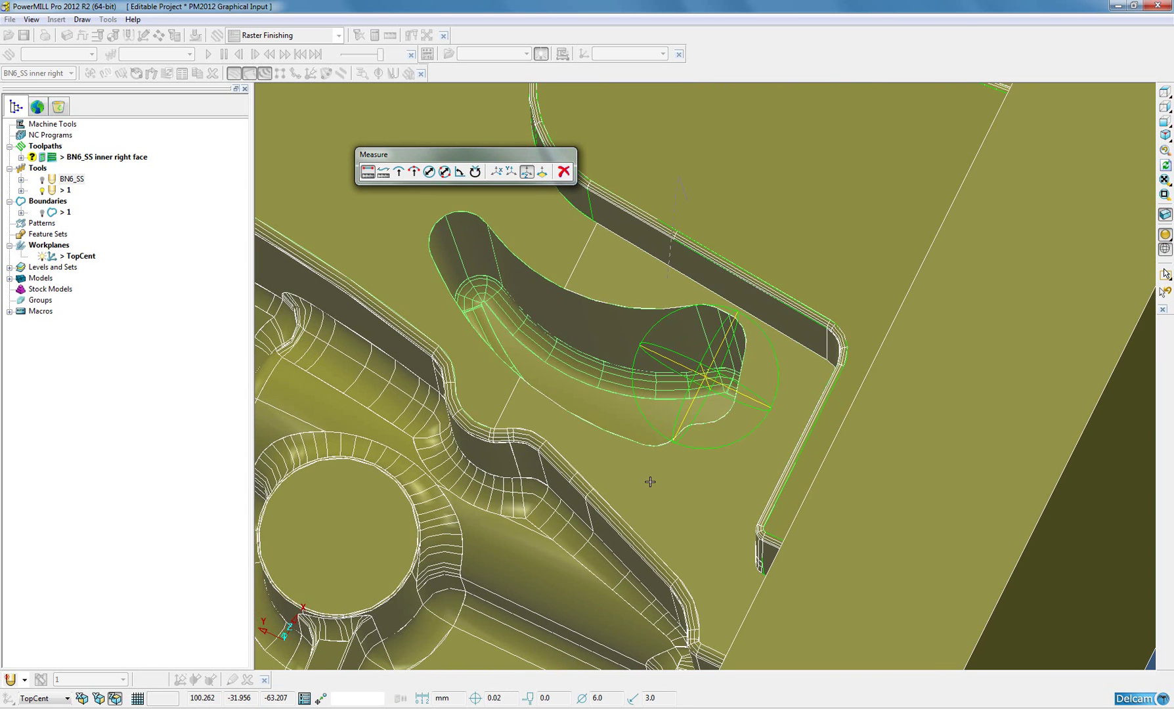
pyautogui.click(716, 405)
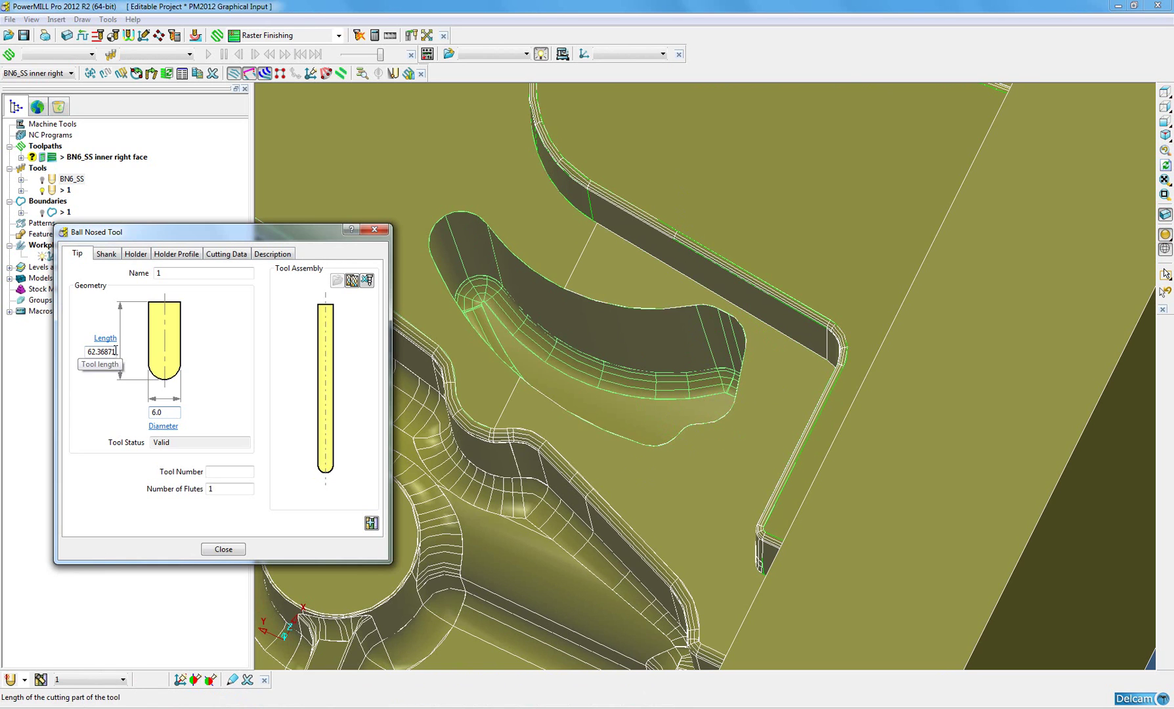
# Change the tool length to 64.0 and close the tool form
pyautogui.press('BackSpace')
pyautogui.press('BackSpace')
pyautogui.press('BackSpace')
pyautogui.press('BackSpace')
pyautogui.press('BackSpace')
pyautogui.press('BackSpace')
pyautogui.press('BackSpace')
pyautogui.press('BackSpace')
pyautogui.write('4')
pyautogui.write('6')
pyautogui.click(168, 413)
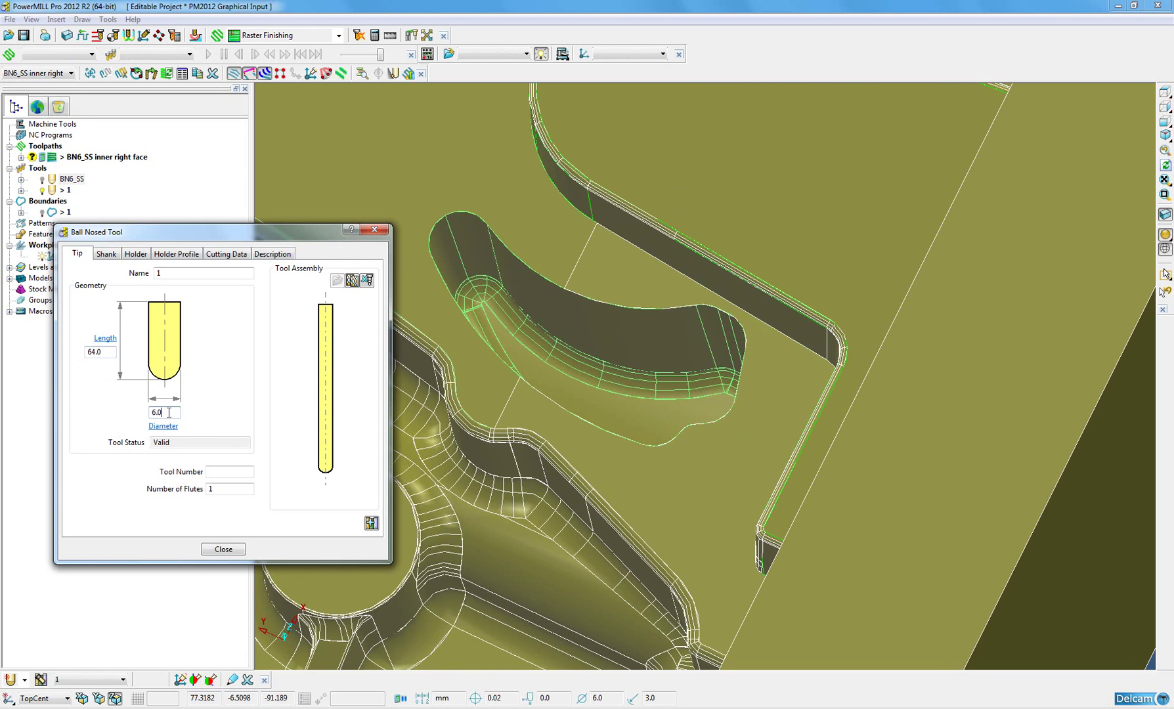
pyautogui.click(223, 549)
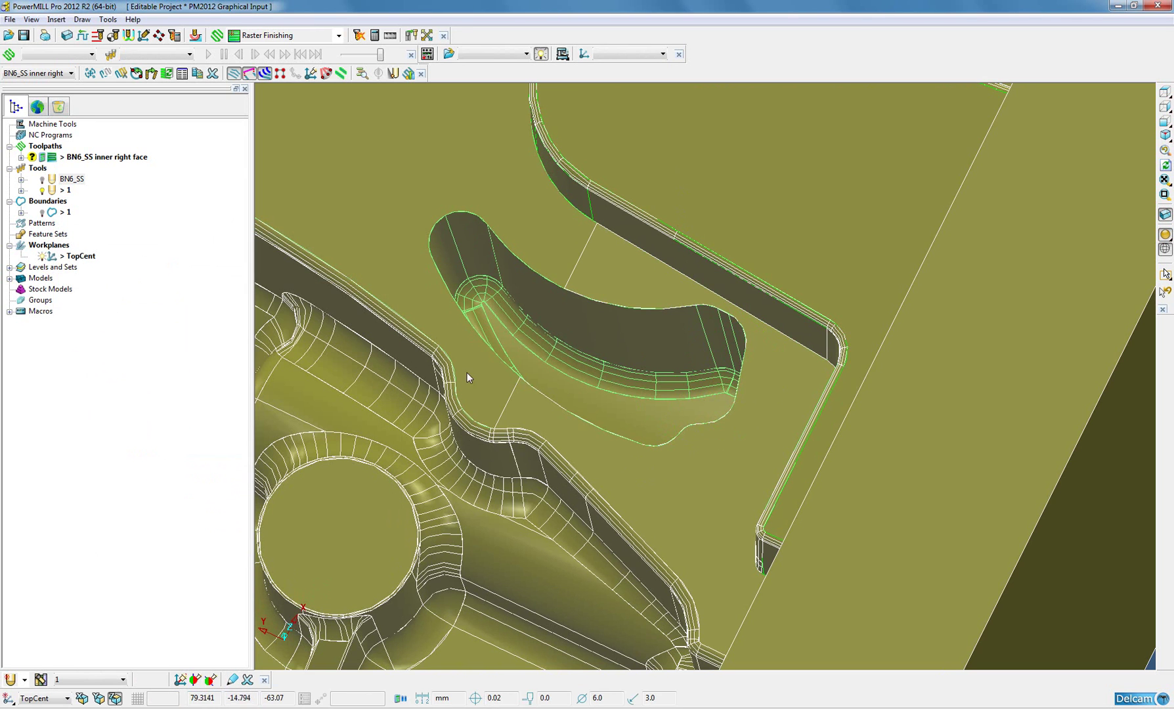
# Show the whole block in isometric view and orbit it to a new angle
pyautogui.click(1166, 135)
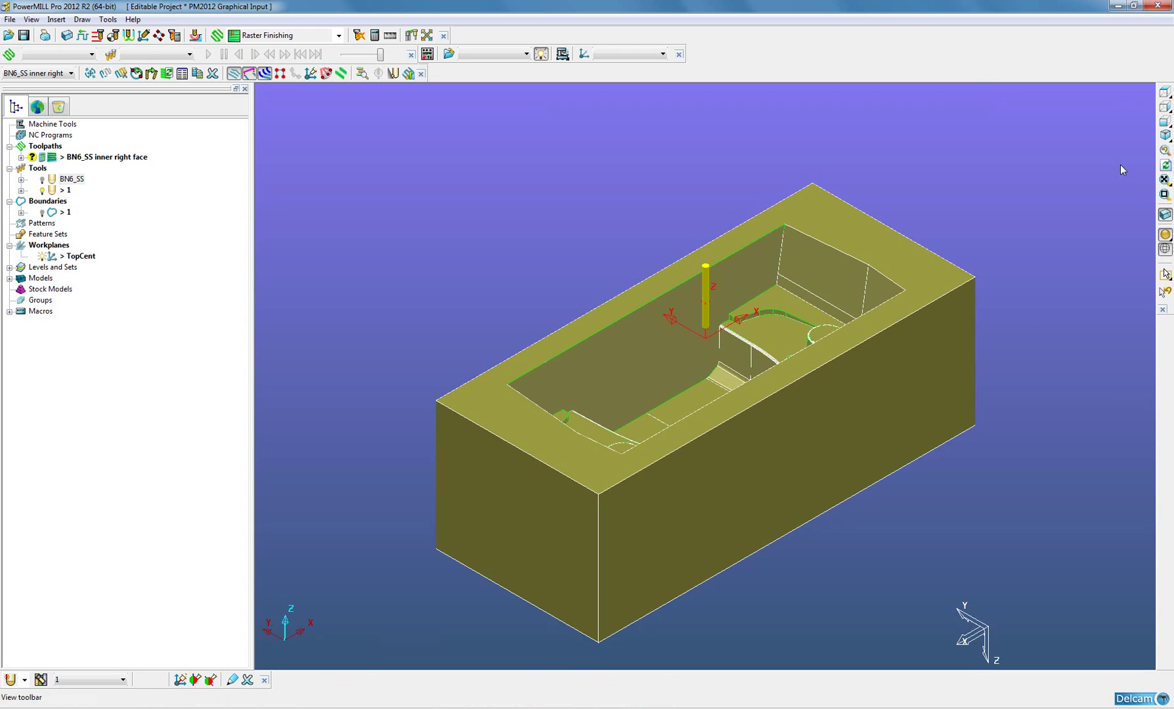
pyautogui.moveTo(755, 453); pyautogui.dragTo(814, 426, button='middle')
pyautogui.moveTo(828, 375)
pyautogui.mouseDown(button='middle')
pyautogui.moveTo(843, 414)
pyautogui.moveTo(838, 394)
pyautogui.mouseUp(button='middle')
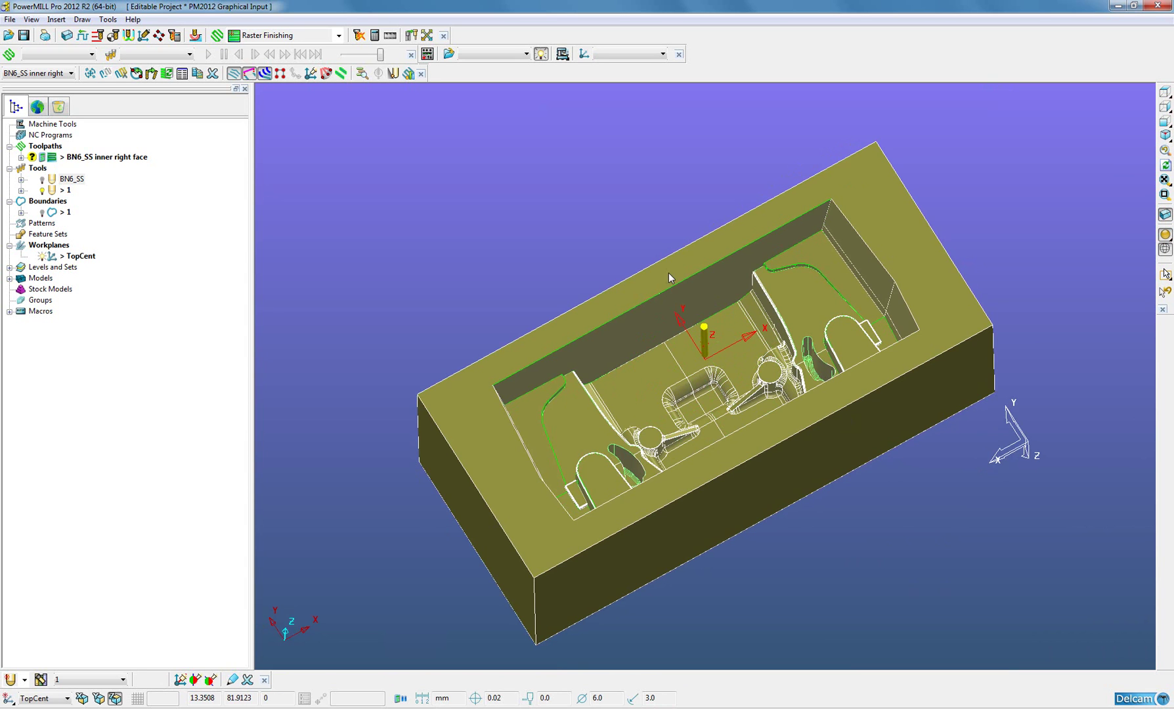
# Return to isometric view and make BN6_SS the active tool instead of tool 1
pyautogui.click(1165, 135)
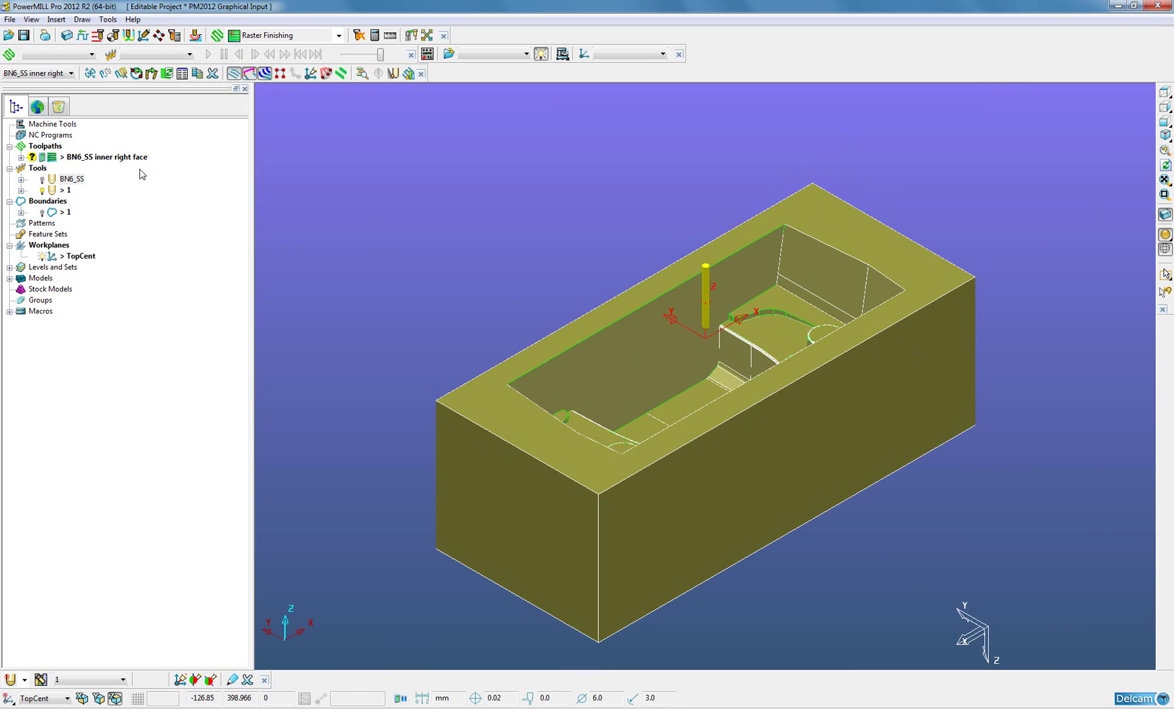
pyautogui.click(54, 193)
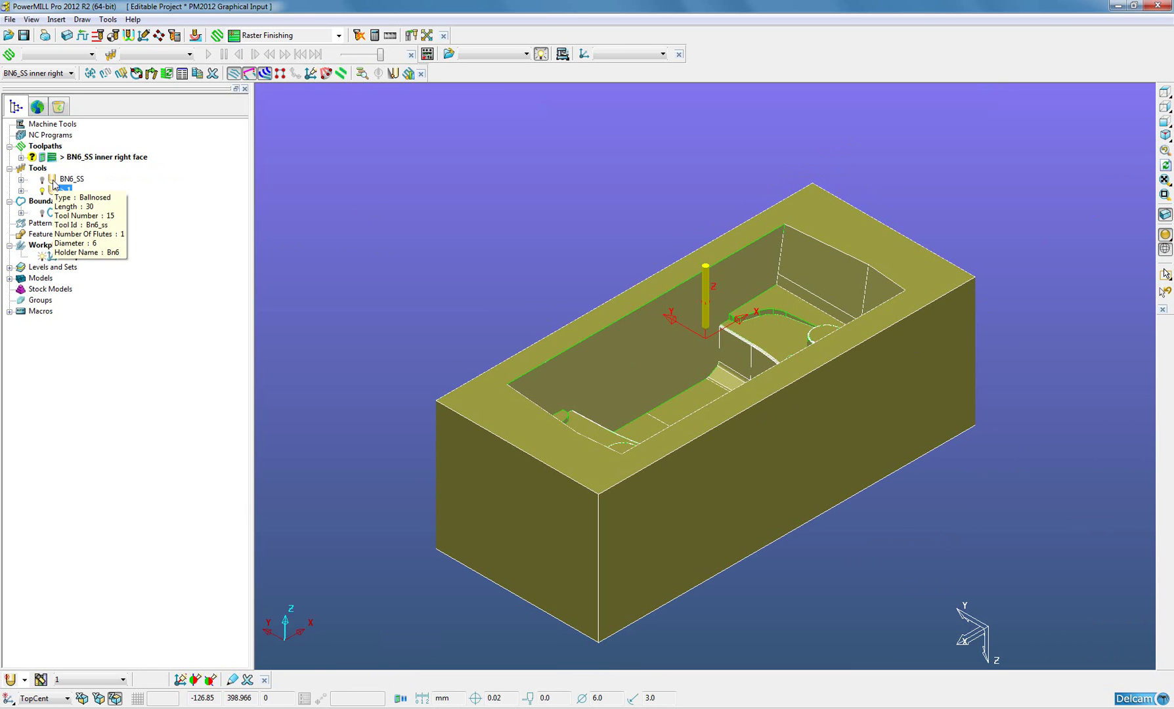
pyautogui.doubleClick(55, 182)
pyautogui.moveTo(632, 324); pyautogui.dragTo(665, 390, button='middle')
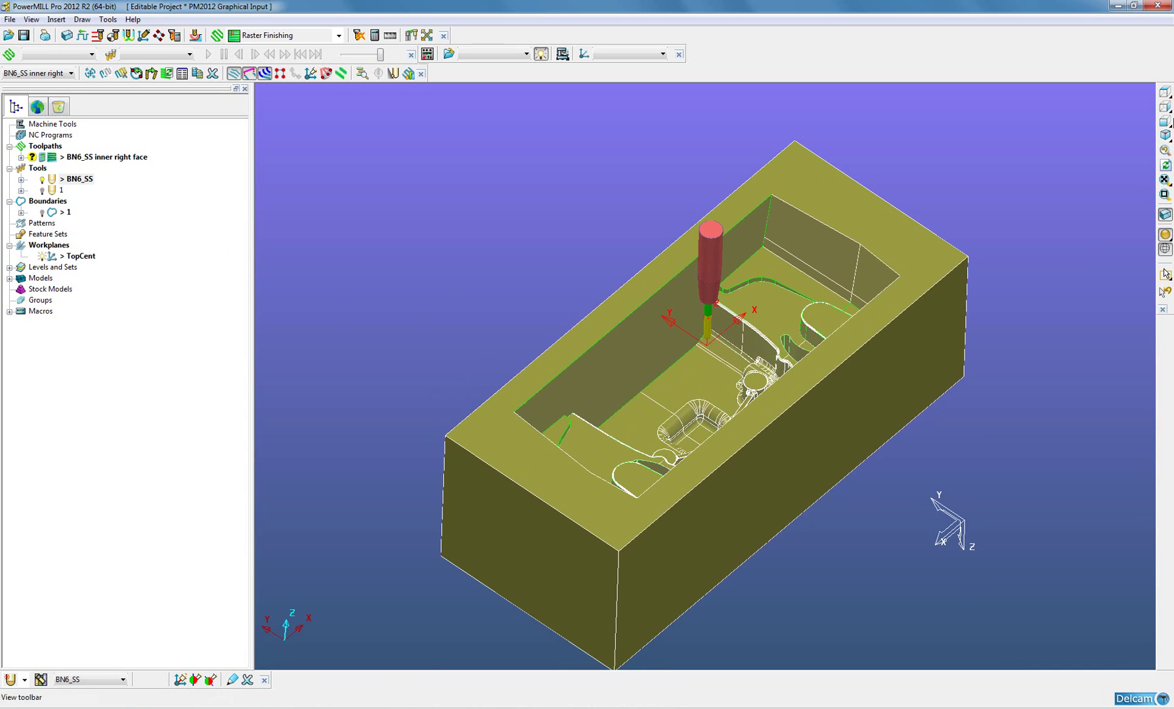
# View the part from the top and box-zoom onto the upper-right inner face
pyautogui.click(1165, 92)
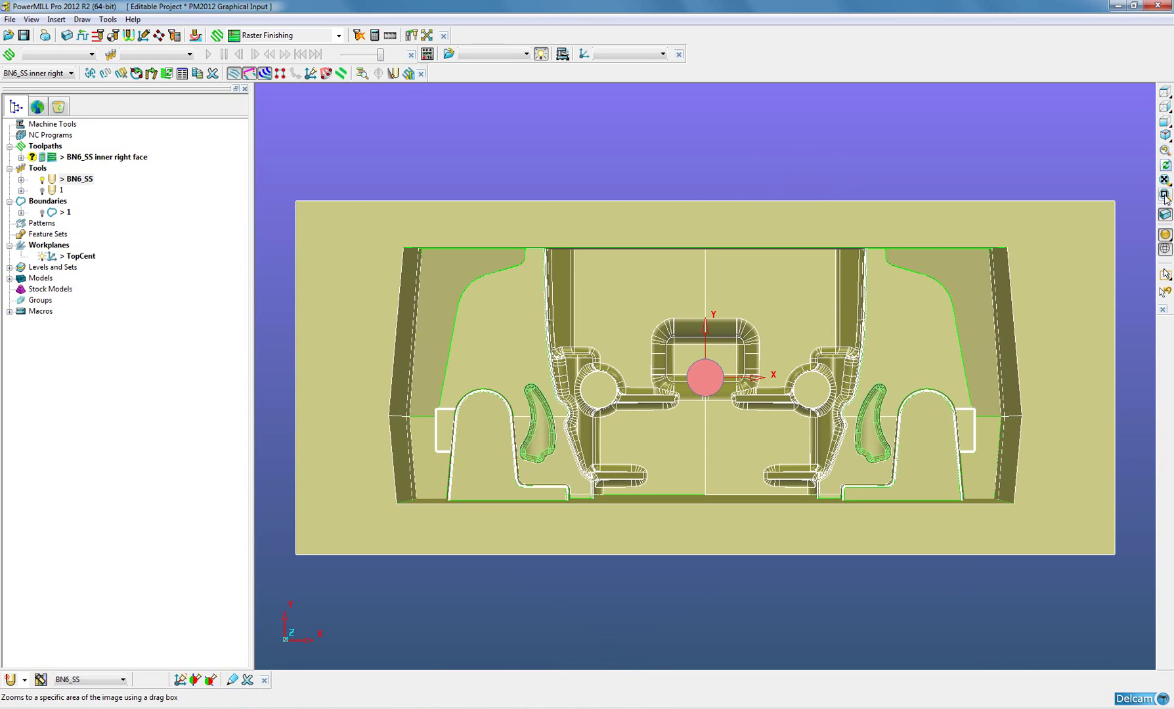
pyautogui.click(1165, 196)
pyautogui.moveTo(808, 220); pyautogui.dragTo(1057, 441)
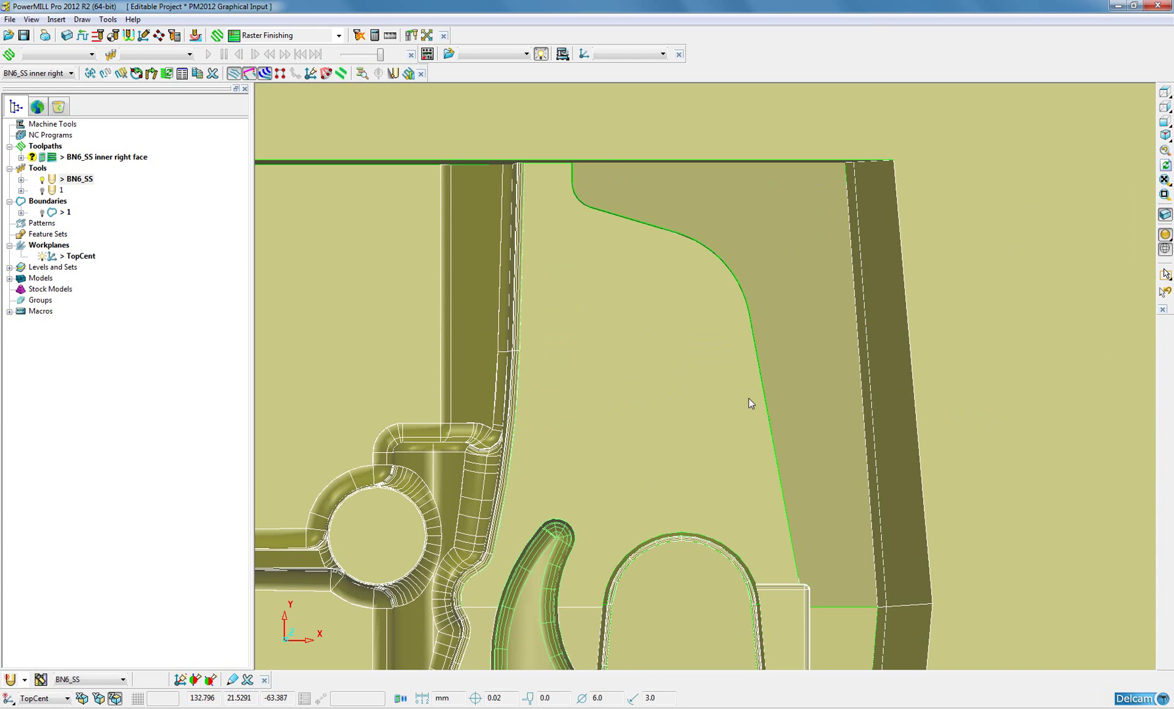
# Display boundary 1 on the shaded part and orbit to check its outline around the inner right face
pyautogui.click(1165, 214)
pyautogui.click(1165, 249)
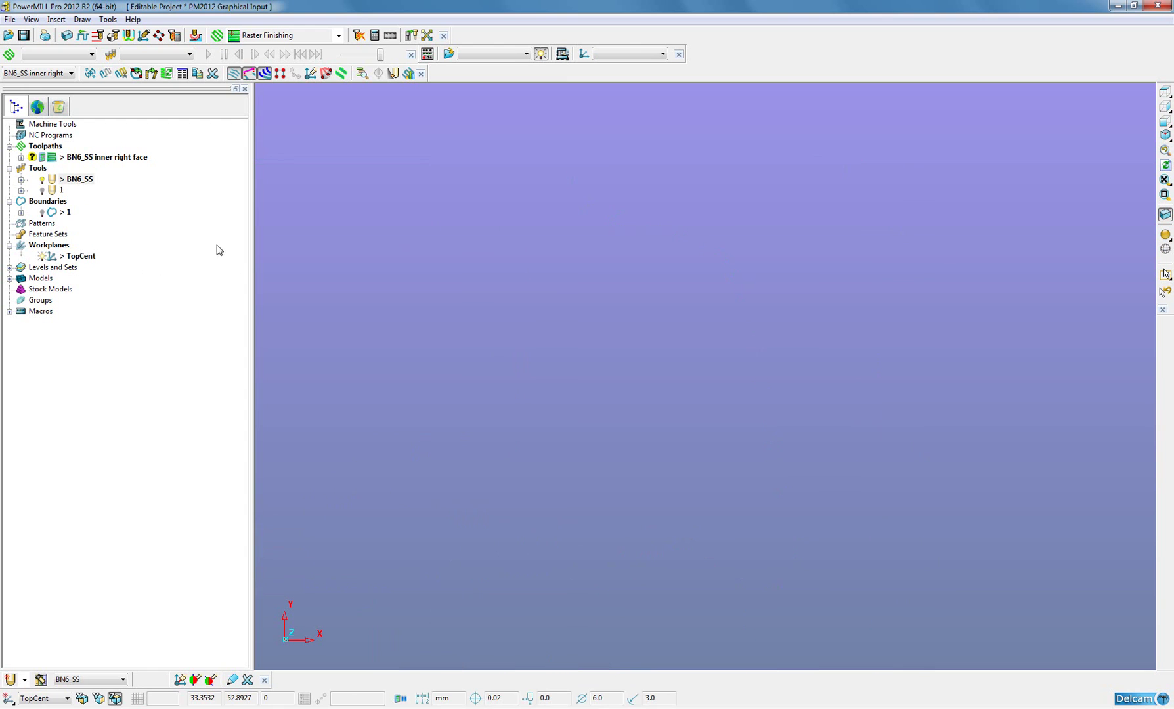
pyautogui.click(42, 213)
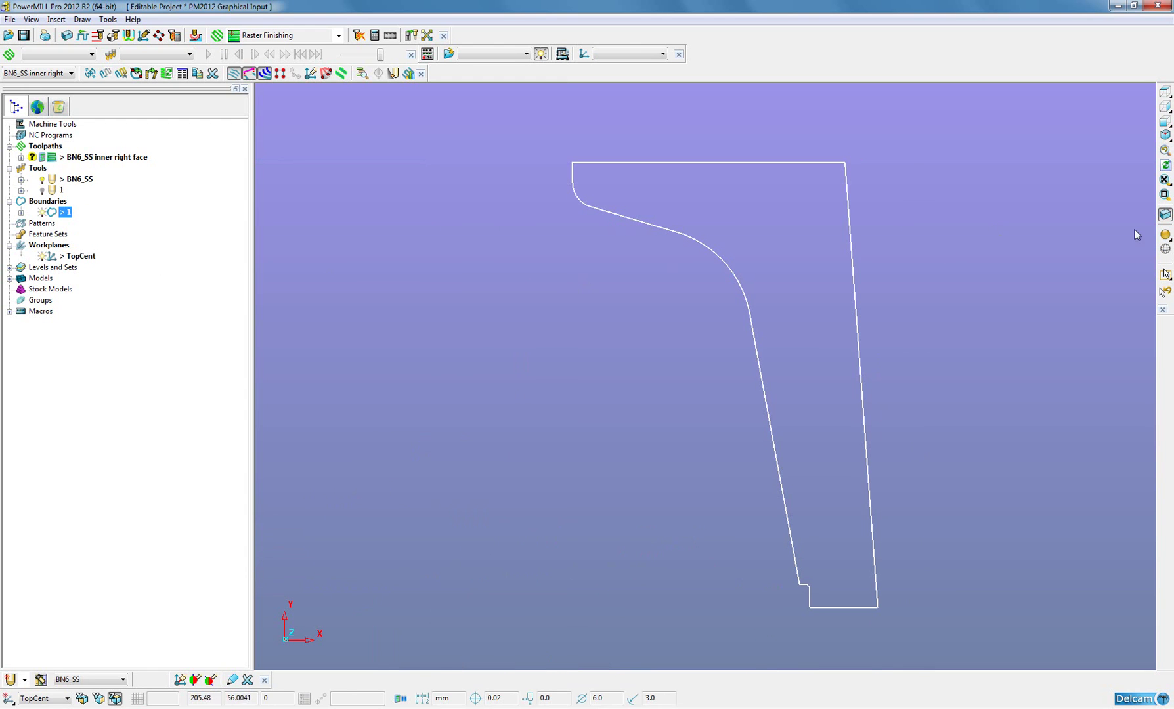
pyautogui.click(1165, 234)
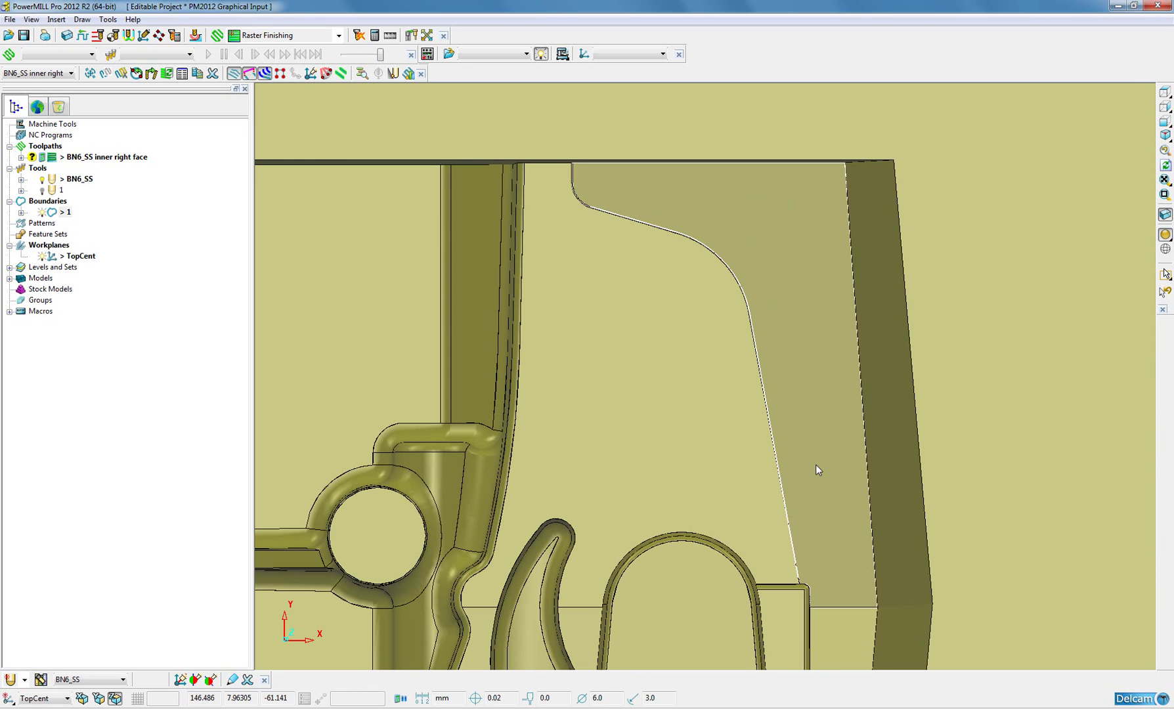
pyautogui.moveTo(818, 524); pyautogui.dragTo(745, 392, button='middle')
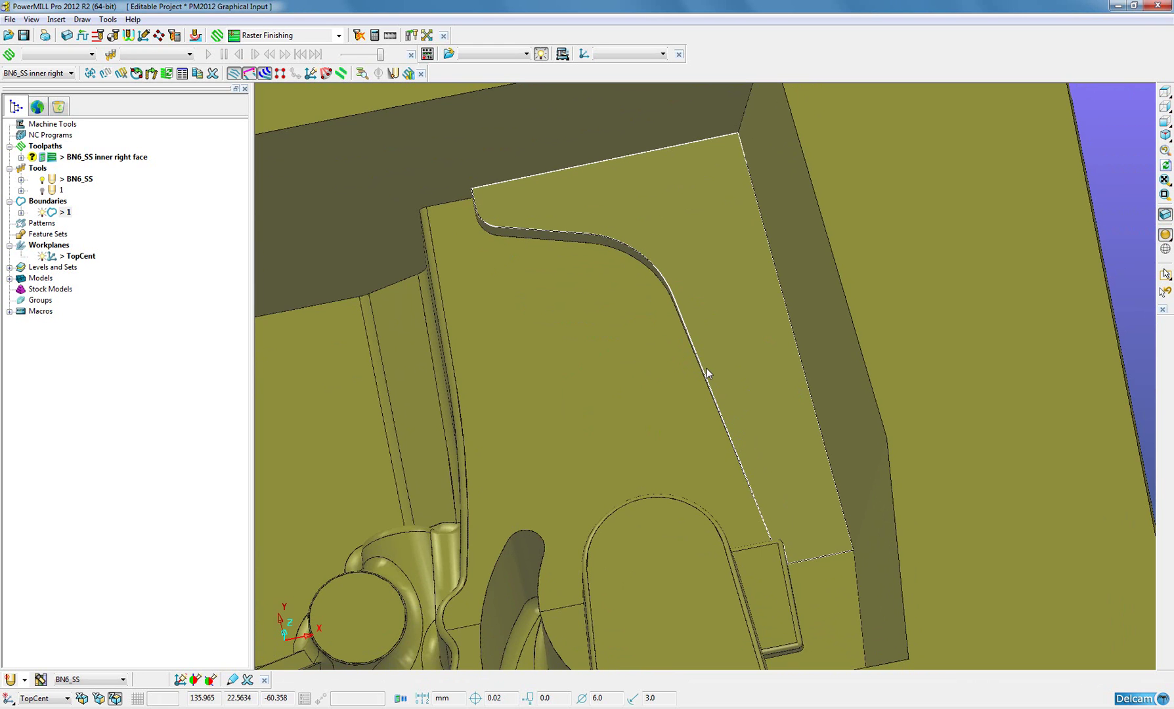
pyautogui.moveTo(741, 413); pyautogui.dragTo(778, 391, button='middle')
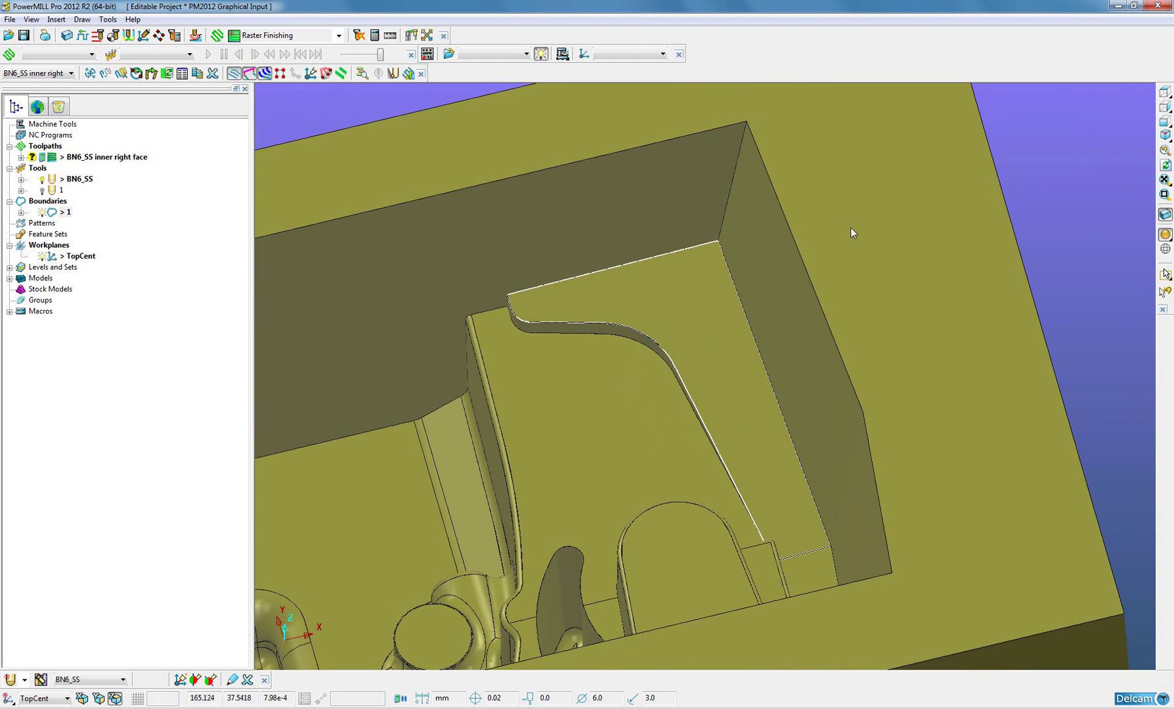
pyautogui.moveTo(1166, 234)
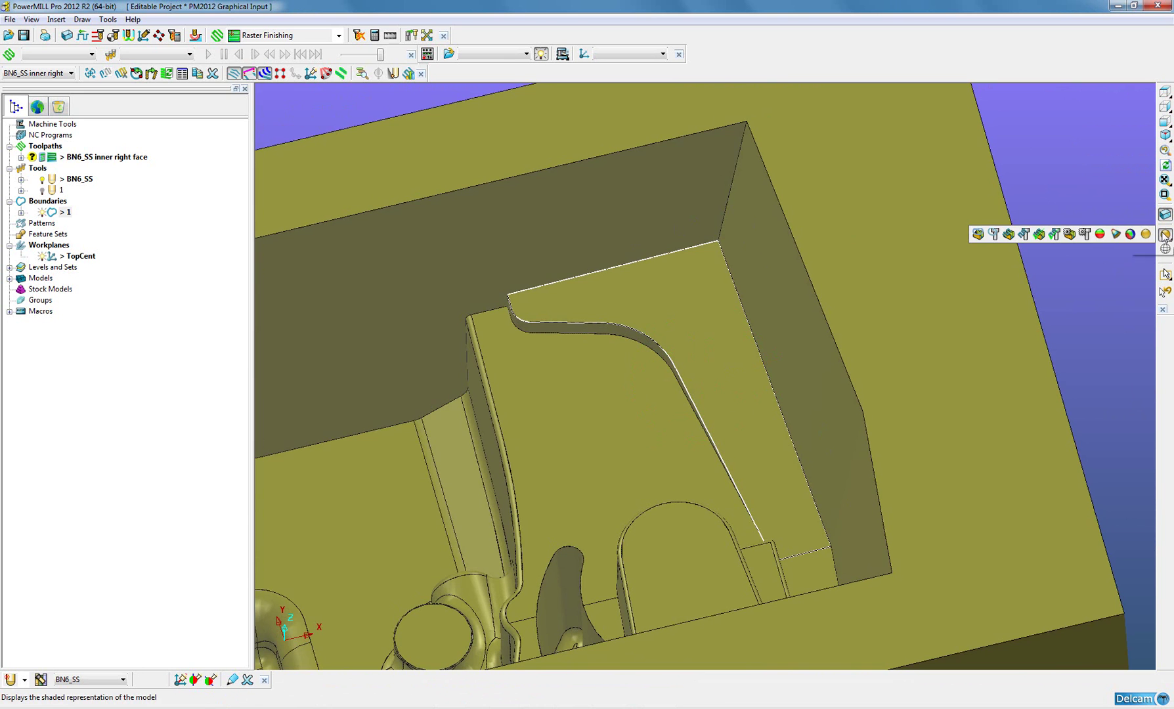
# Shade the model by toolpath thickness and rotate it for a better look
pyautogui.click(1021, 236)
pyautogui.moveTo(804, 439)
pyautogui.mouseDown(button='middle')
pyautogui.moveTo(839, 393)
pyautogui.moveTo(709, 538)
pyautogui.moveTo(778, 474)
pyautogui.moveTo(834, 287)
pyautogui.mouseUp(button='middle')
pyautogui.scroll(-2, 804, 419)
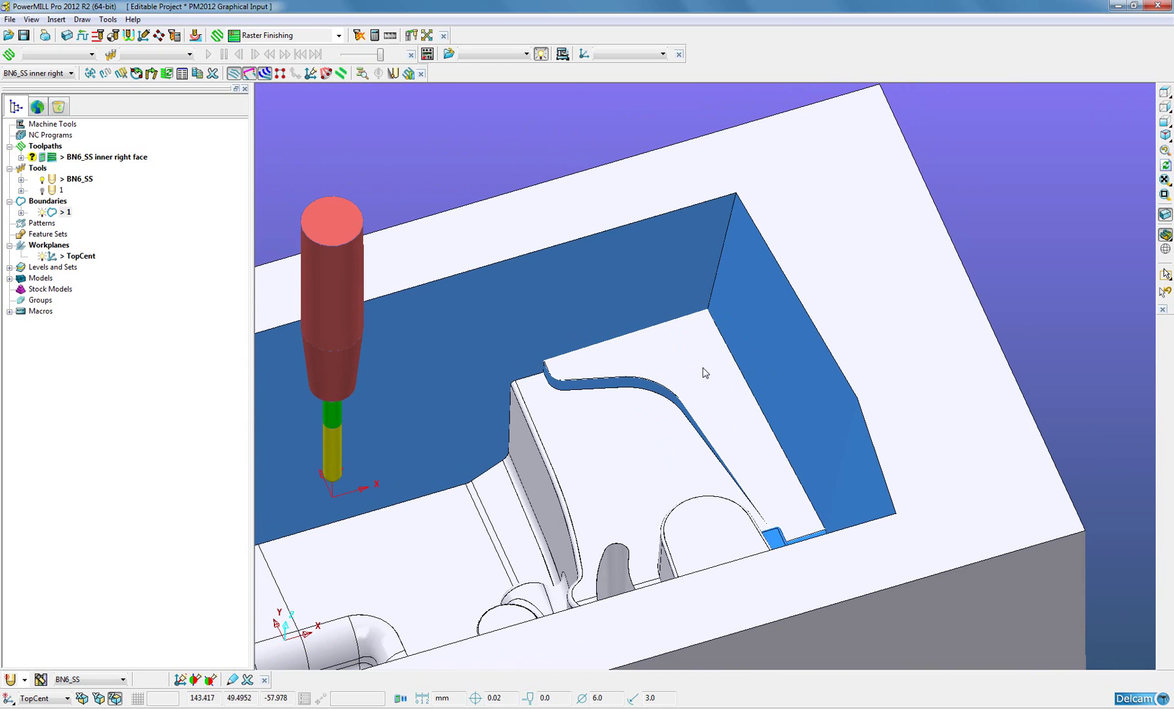
# Return the model to plain shading and view it from the top along Z
pyautogui.click(1165, 235)
pyautogui.click(1148, 234)
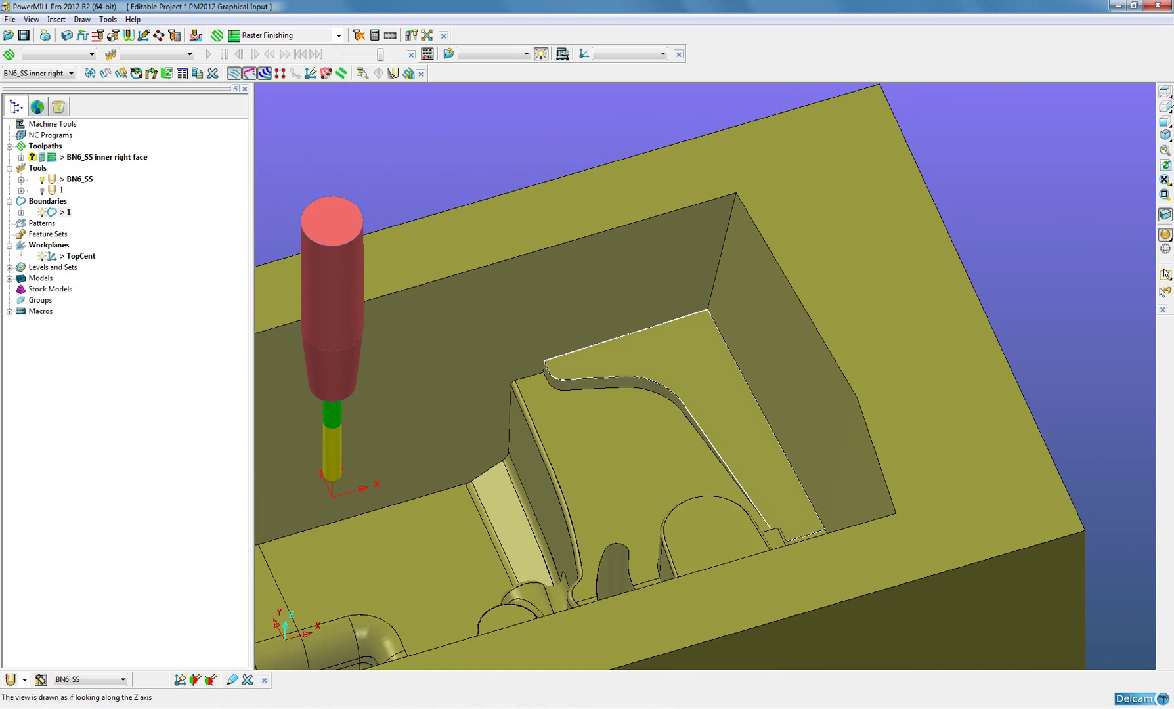
pyautogui.click(1166, 93)
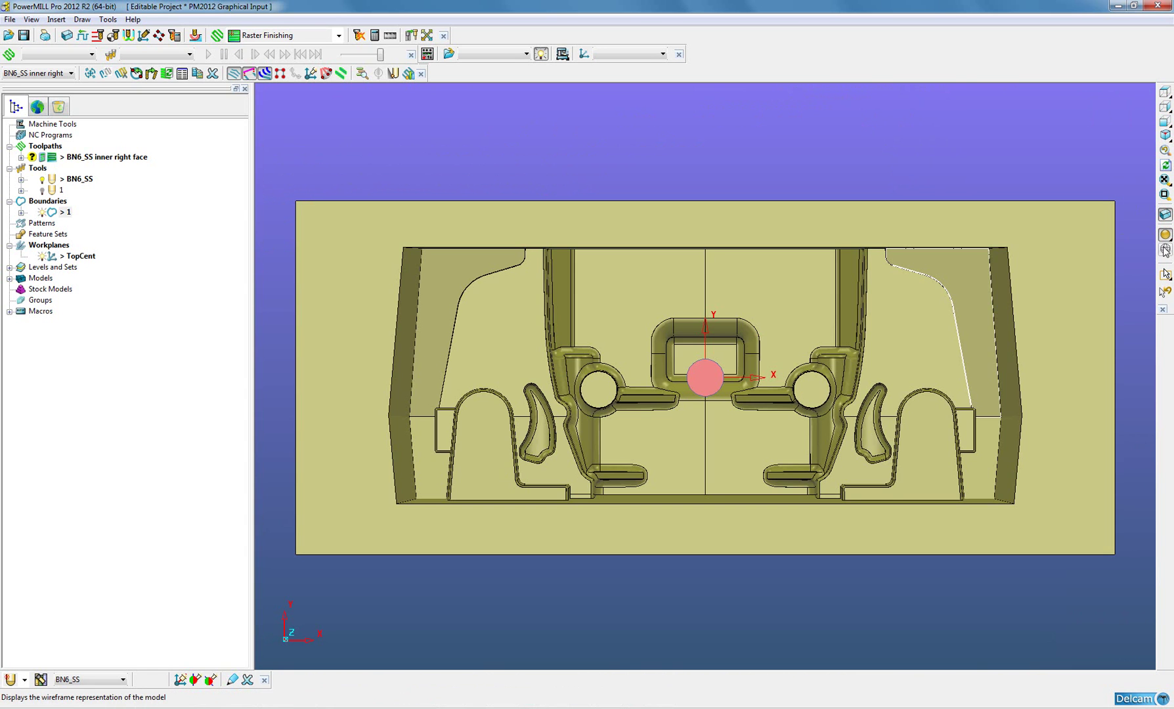
# Show wireframe, activate boundary 1, and zoom in unshaded on the inner right face's curved edge
pyautogui.click(1166, 249)
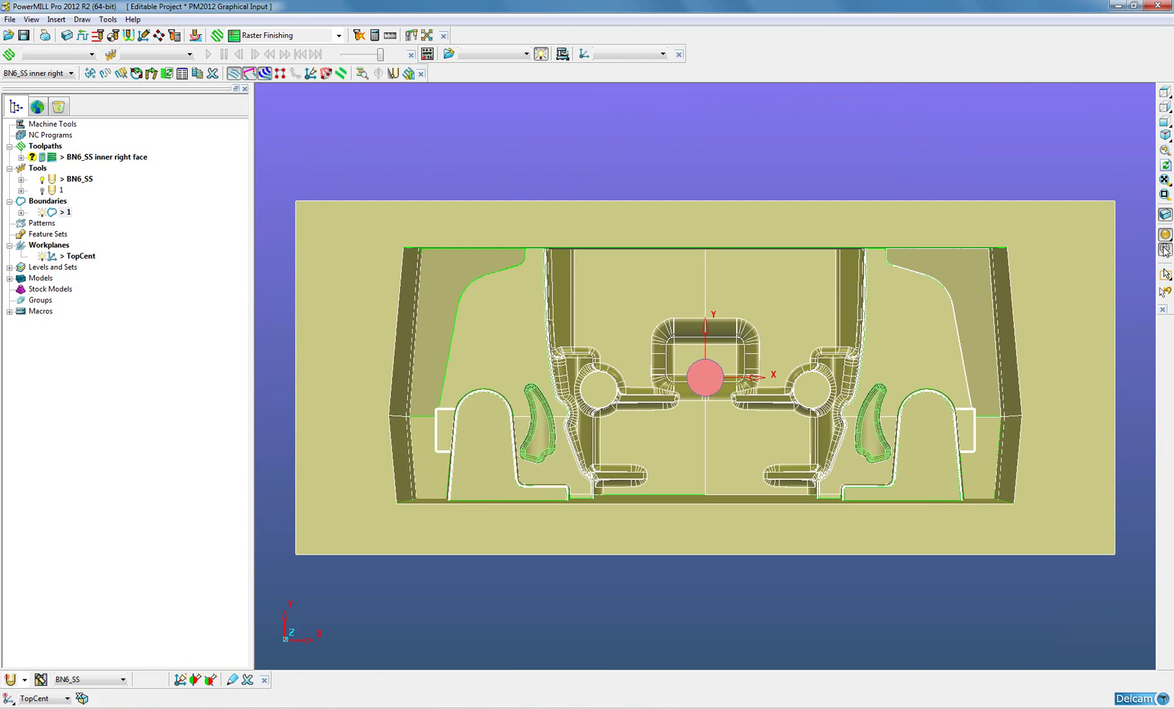
pyautogui.click(65, 212)
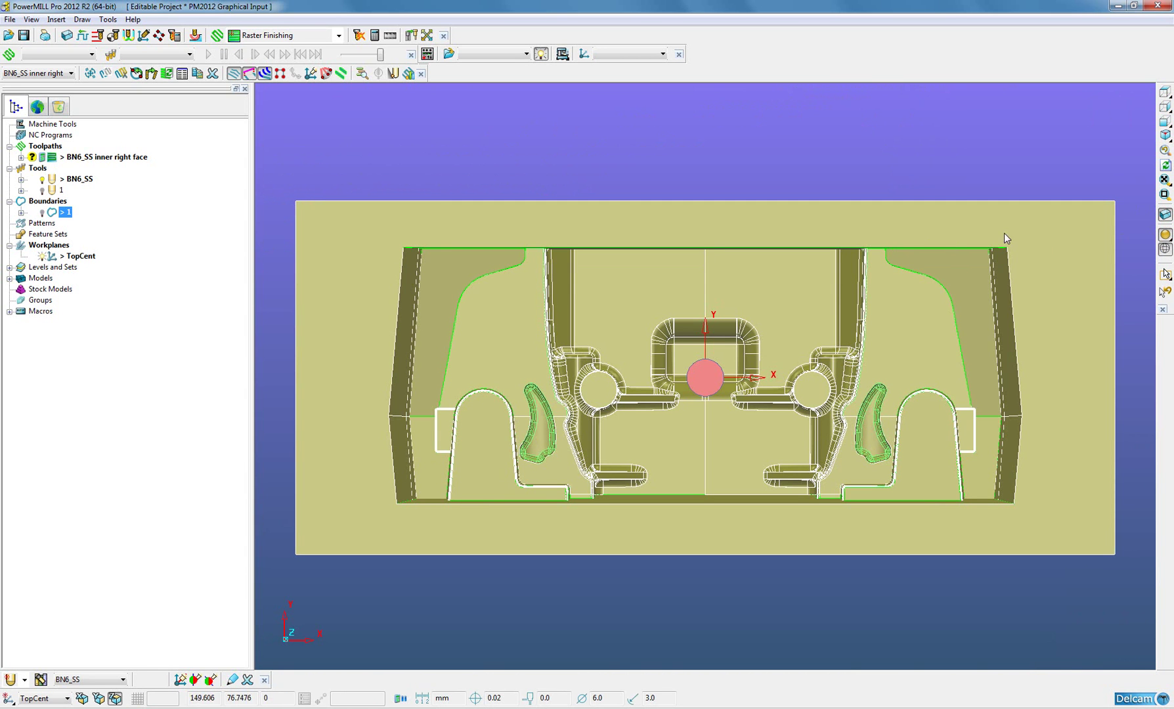
pyautogui.click(1166, 194)
pyautogui.moveTo(920, 282); pyautogui.dragTo(997, 374)
pyautogui.click(1165, 235)
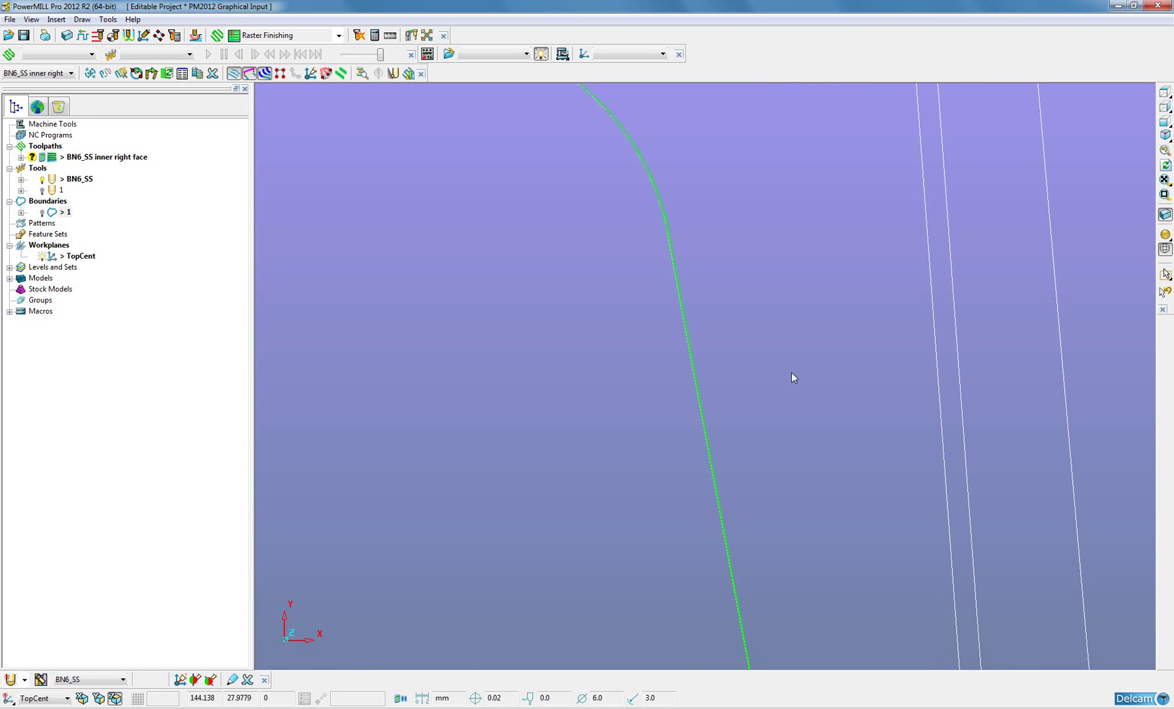
pyautogui.moveTo(787, 379)
pyautogui.mouseDown(button='middle')
pyautogui.moveTo(825, 361)
pyautogui.moveTo(788, 394)
pyautogui.mouseUp(button='middle')
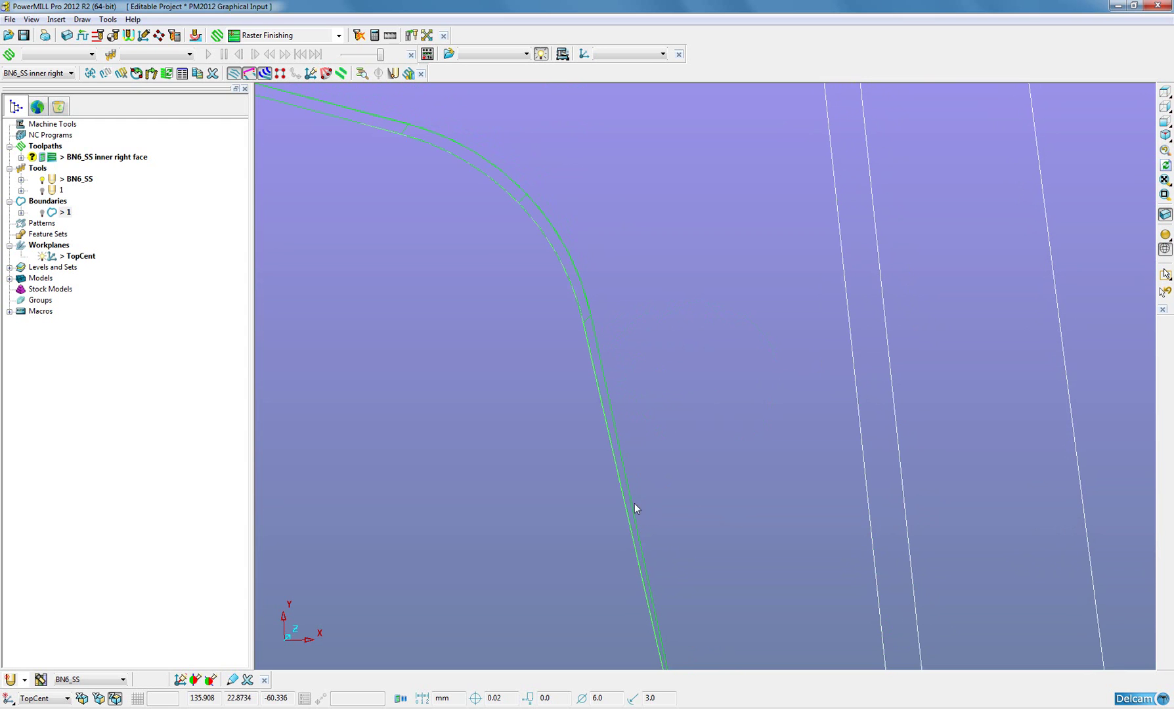
pyautogui.rightClick(69, 159)
# Open the BN6_SS inner right face Raster Finishing settings and start measuring the pass angle
pyautogui.click(98, 239)
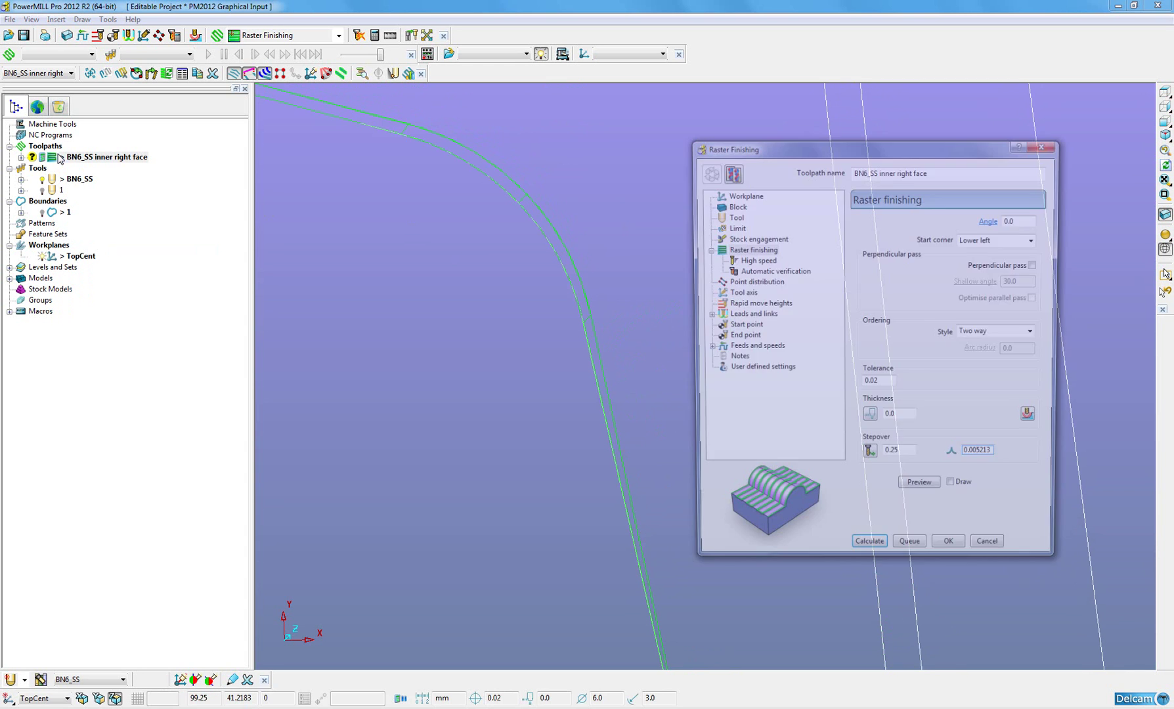
pyautogui.moveTo(823, 175); pyautogui.dragTo(256, 215)
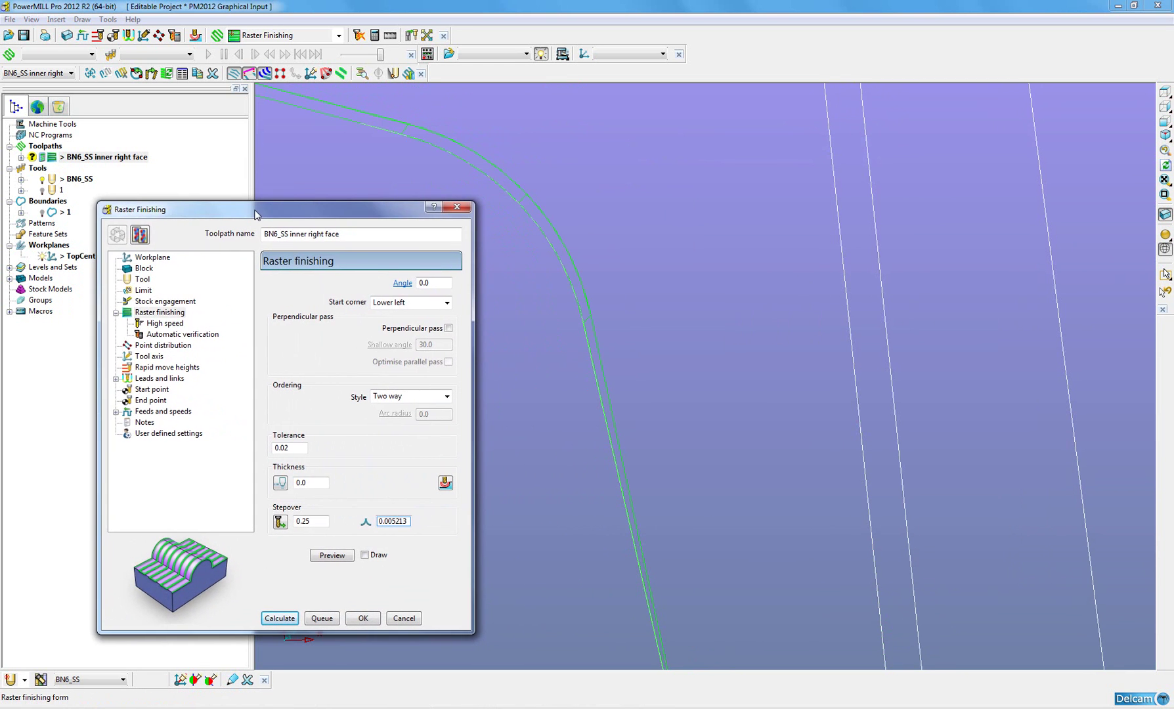
pyautogui.click(404, 284)
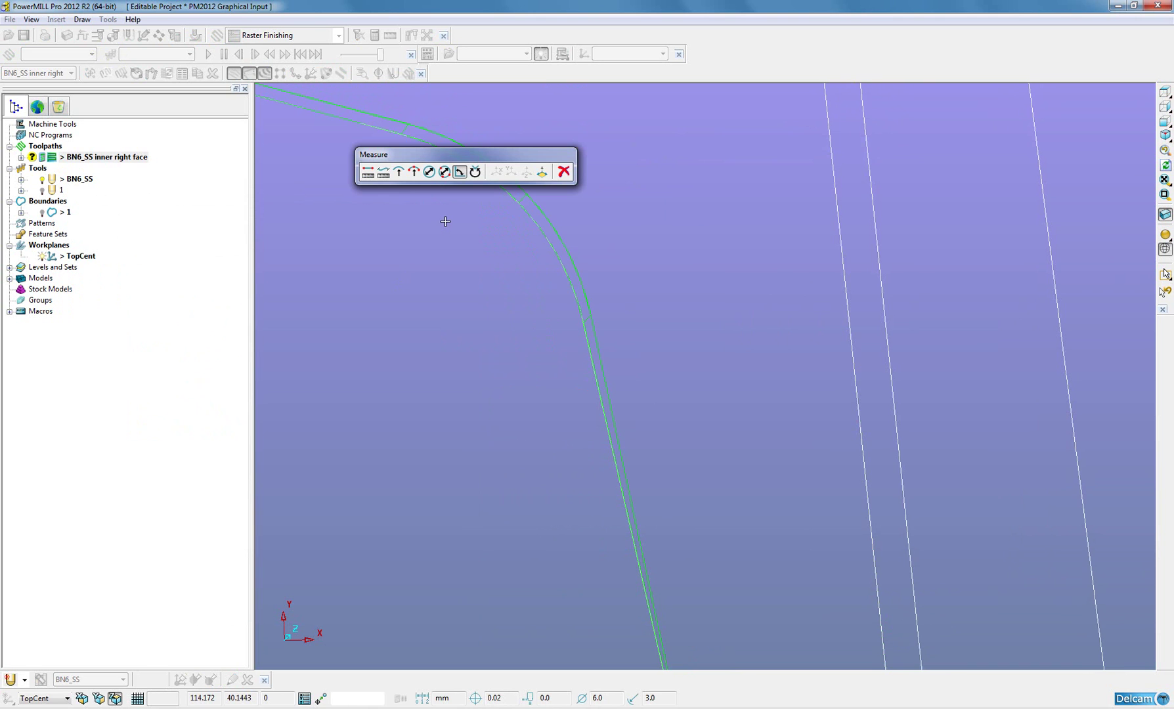
# Measure along the inner right face's green edge and accept 100.41532 as the raster angle
pyautogui.click(647, 566)
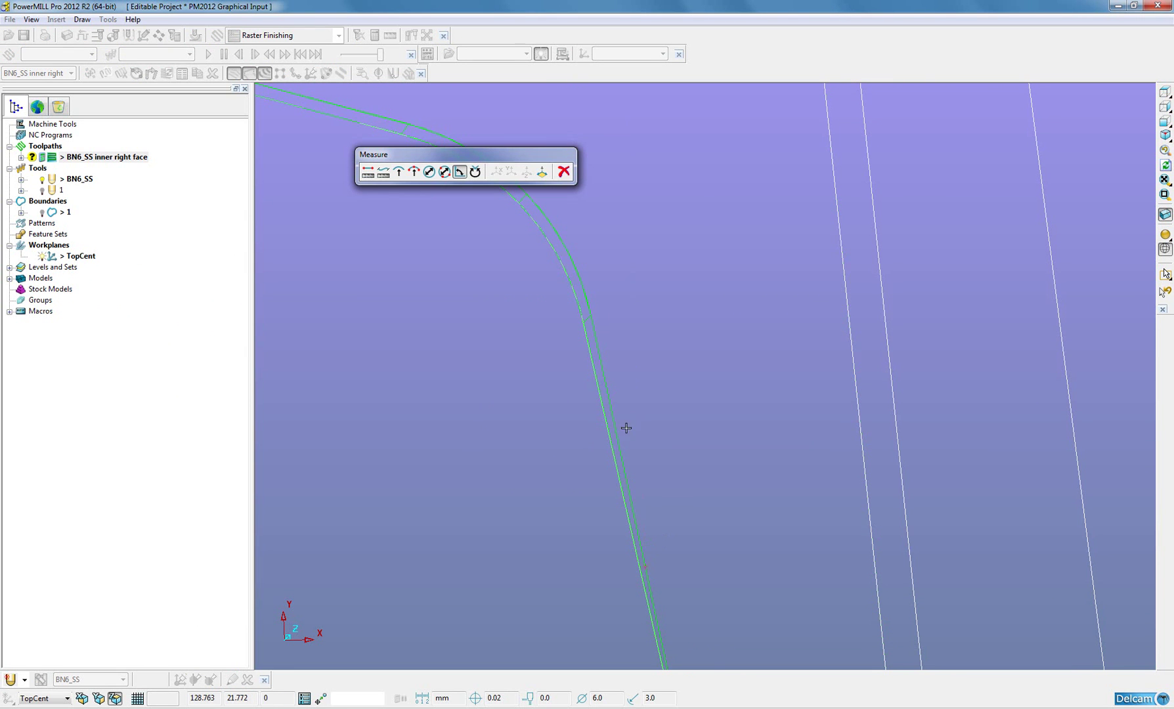
pyautogui.click(607, 388)
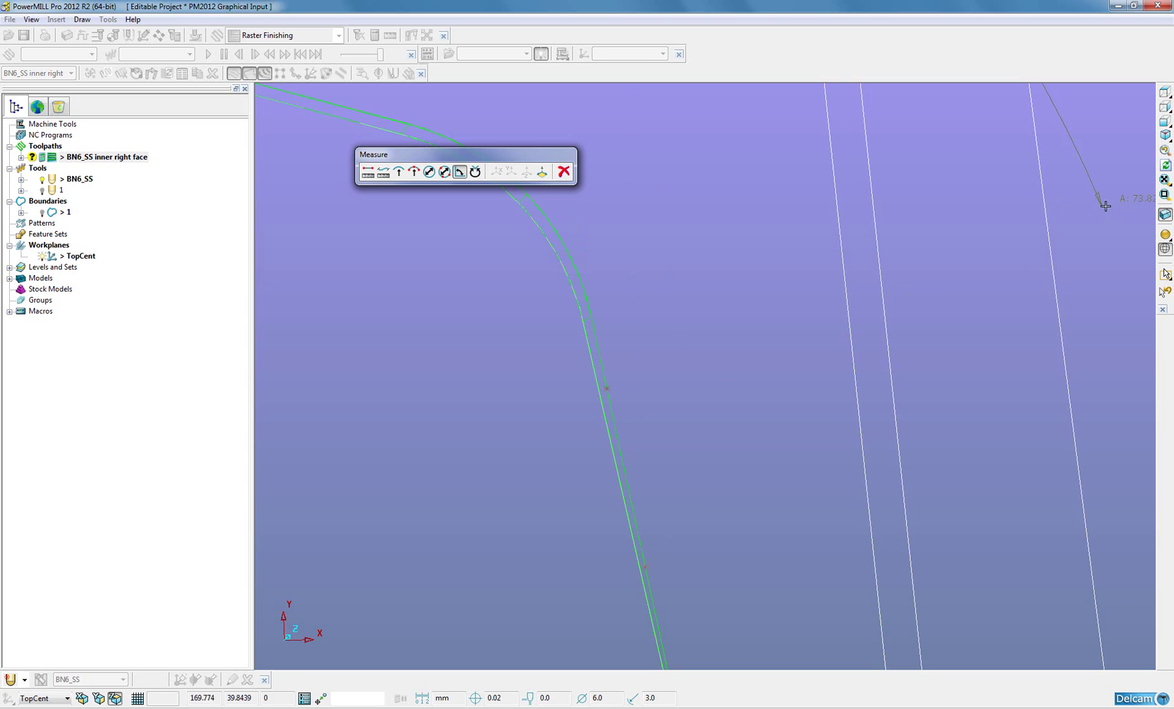
pyautogui.click(1165, 107)
pyautogui.click(1165, 194)
pyautogui.moveTo(938, 306); pyautogui.dragTo(991, 380)
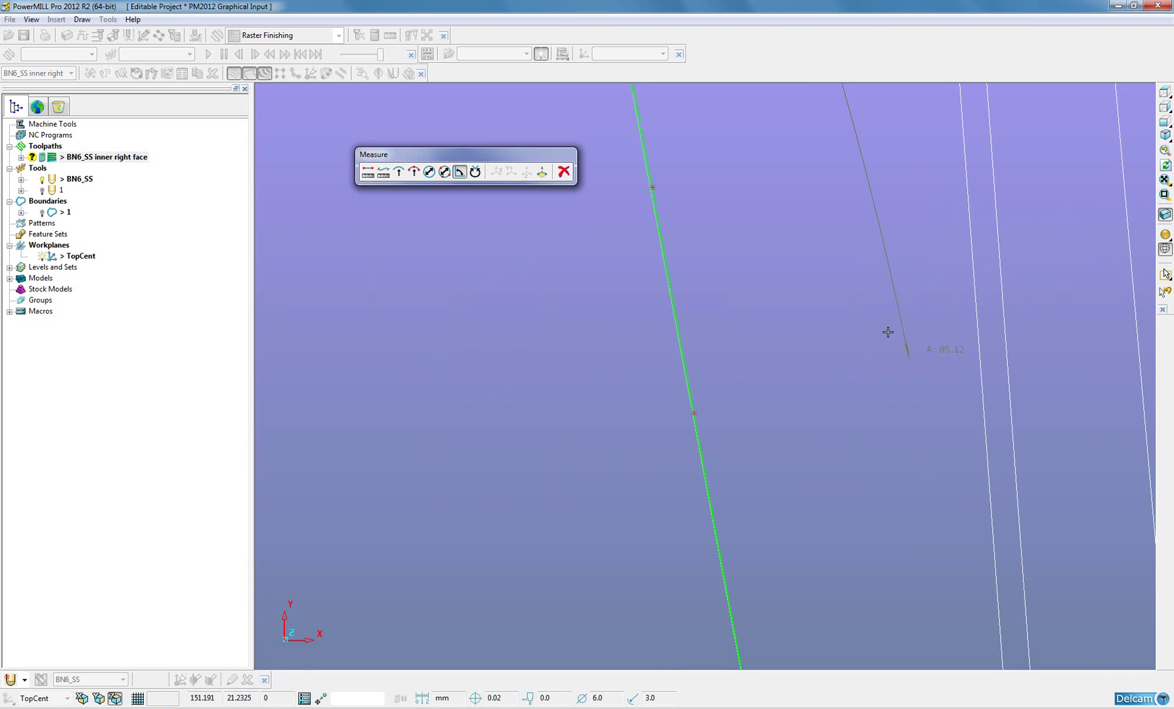
pyautogui.click(722, 412)
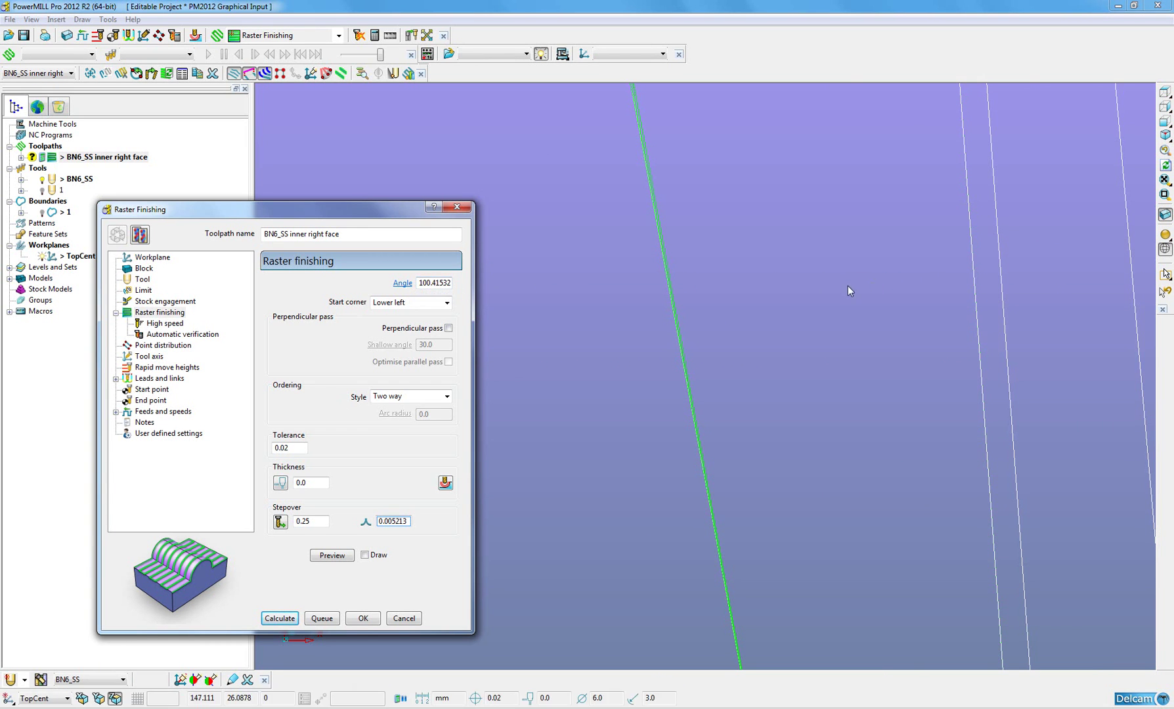
# Show the model shaded in isometric view and calculate the BN6_SS inner right face raster toolpath
pyautogui.click(1167, 136)
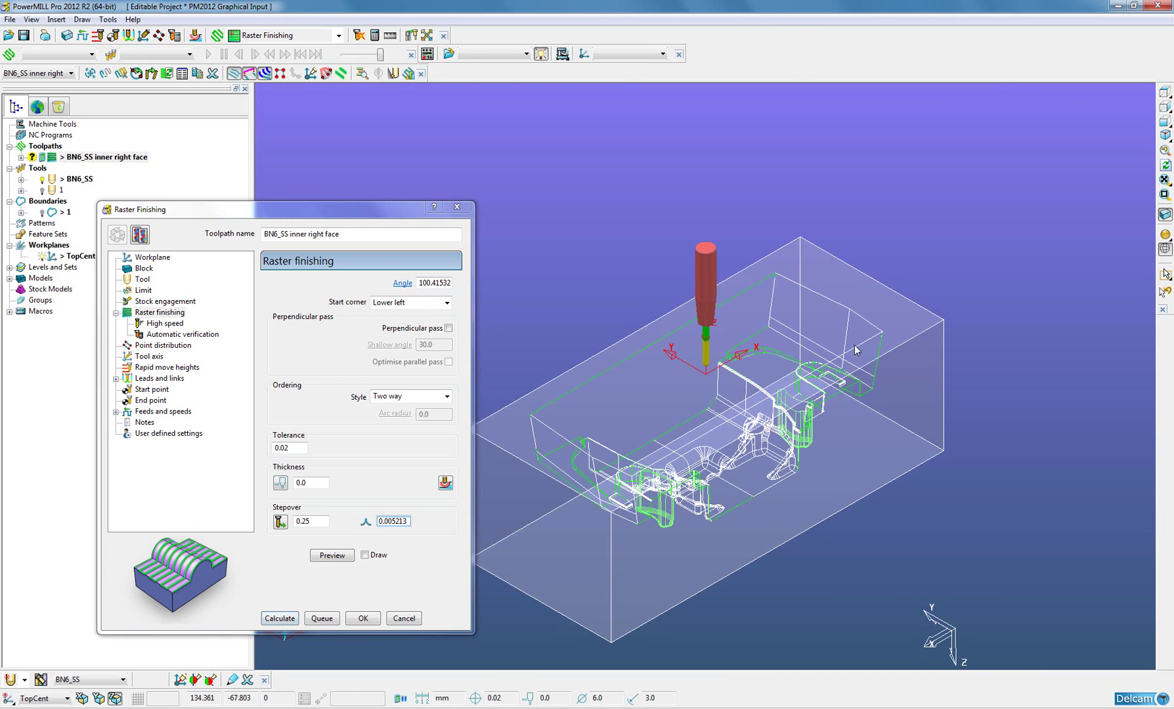
pyautogui.click(1166, 235)
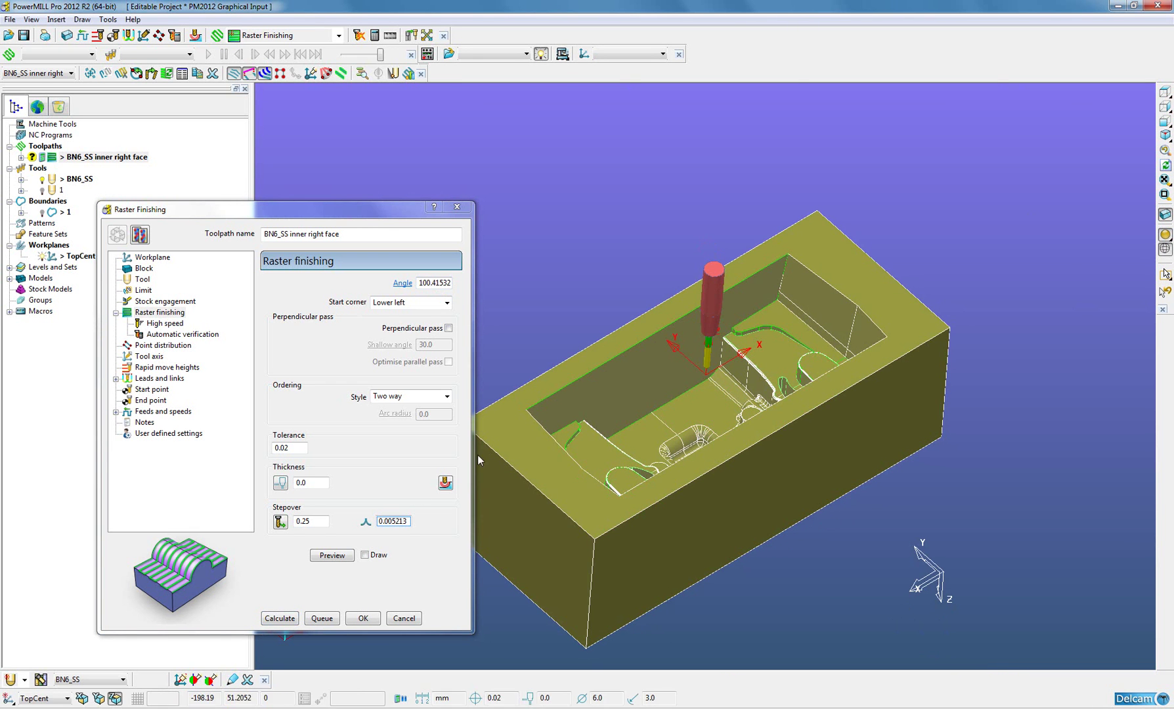
pyautogui.click(280, 618)
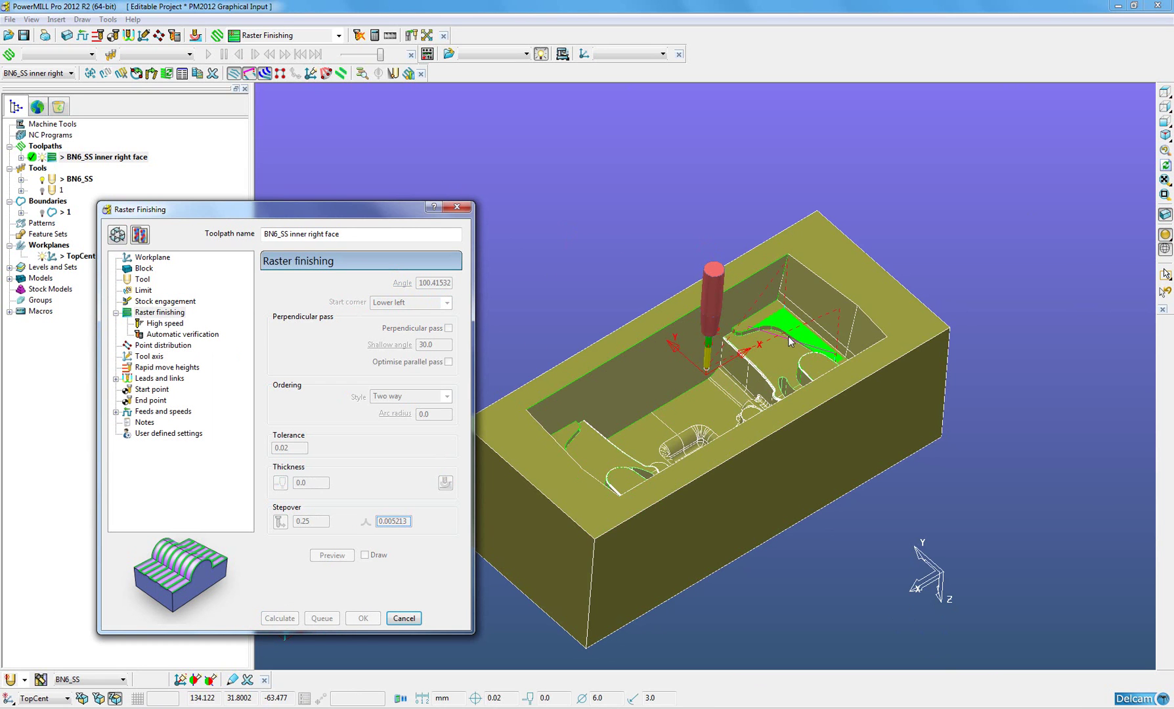
# Zoom in from the top view on the green raster passes to check spacing up to the curved boundary
pyautogui.click(1164, 180)
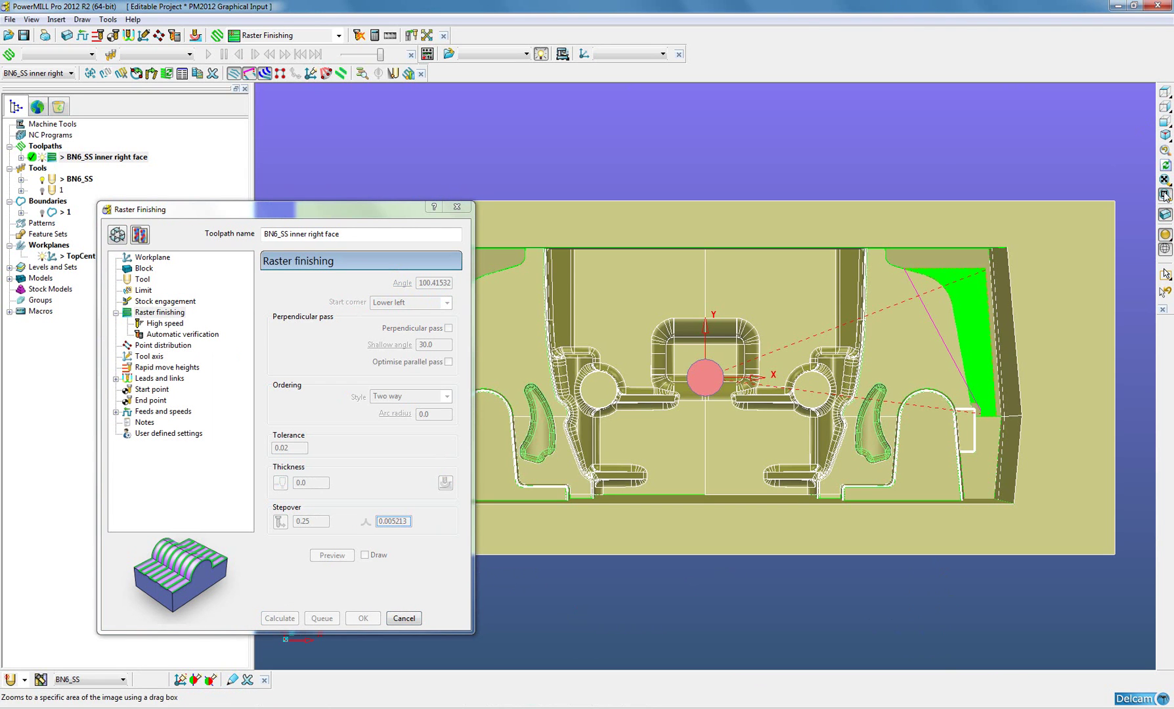
pyautogui.moveTo(910, 275); pyautogui.dragTo(998, 352)
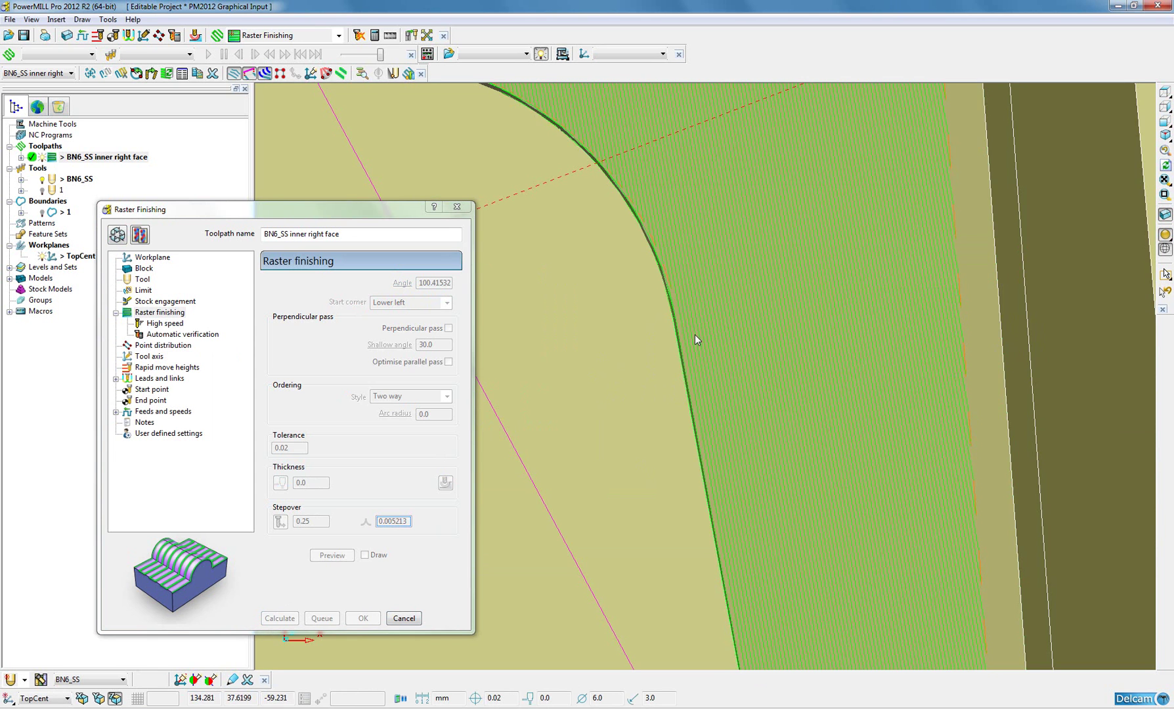
pyautogui.moveTo(737, 352); pyautogui.dragTo(719, 346, button='middle')
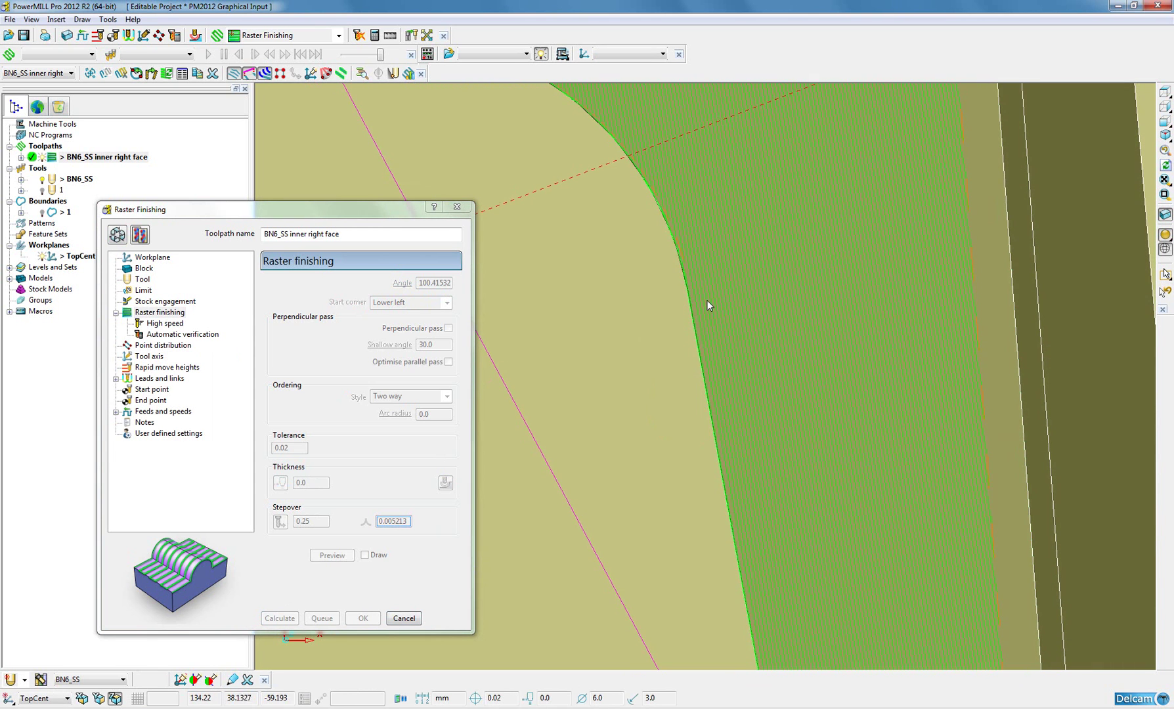
pyautogui.click(1163, 98)
pyautogui.click(1164, 194)
pyautogui.moveTo(936, 296); pyautogui.dragTo(1004, 340)
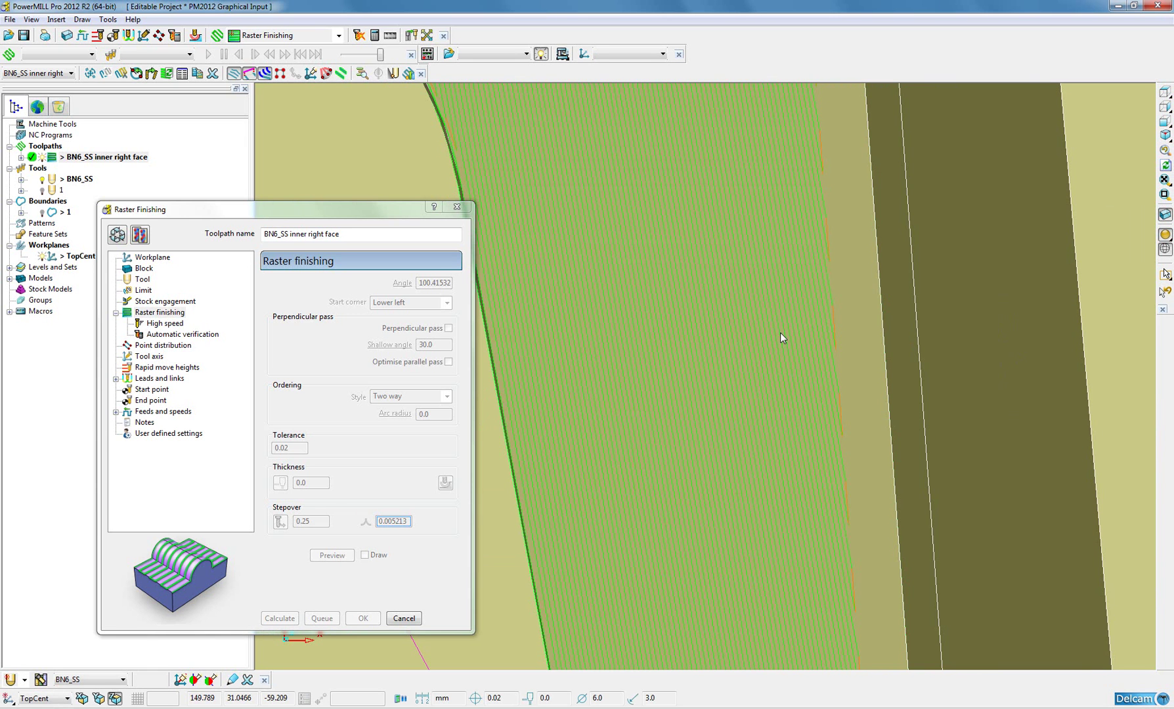